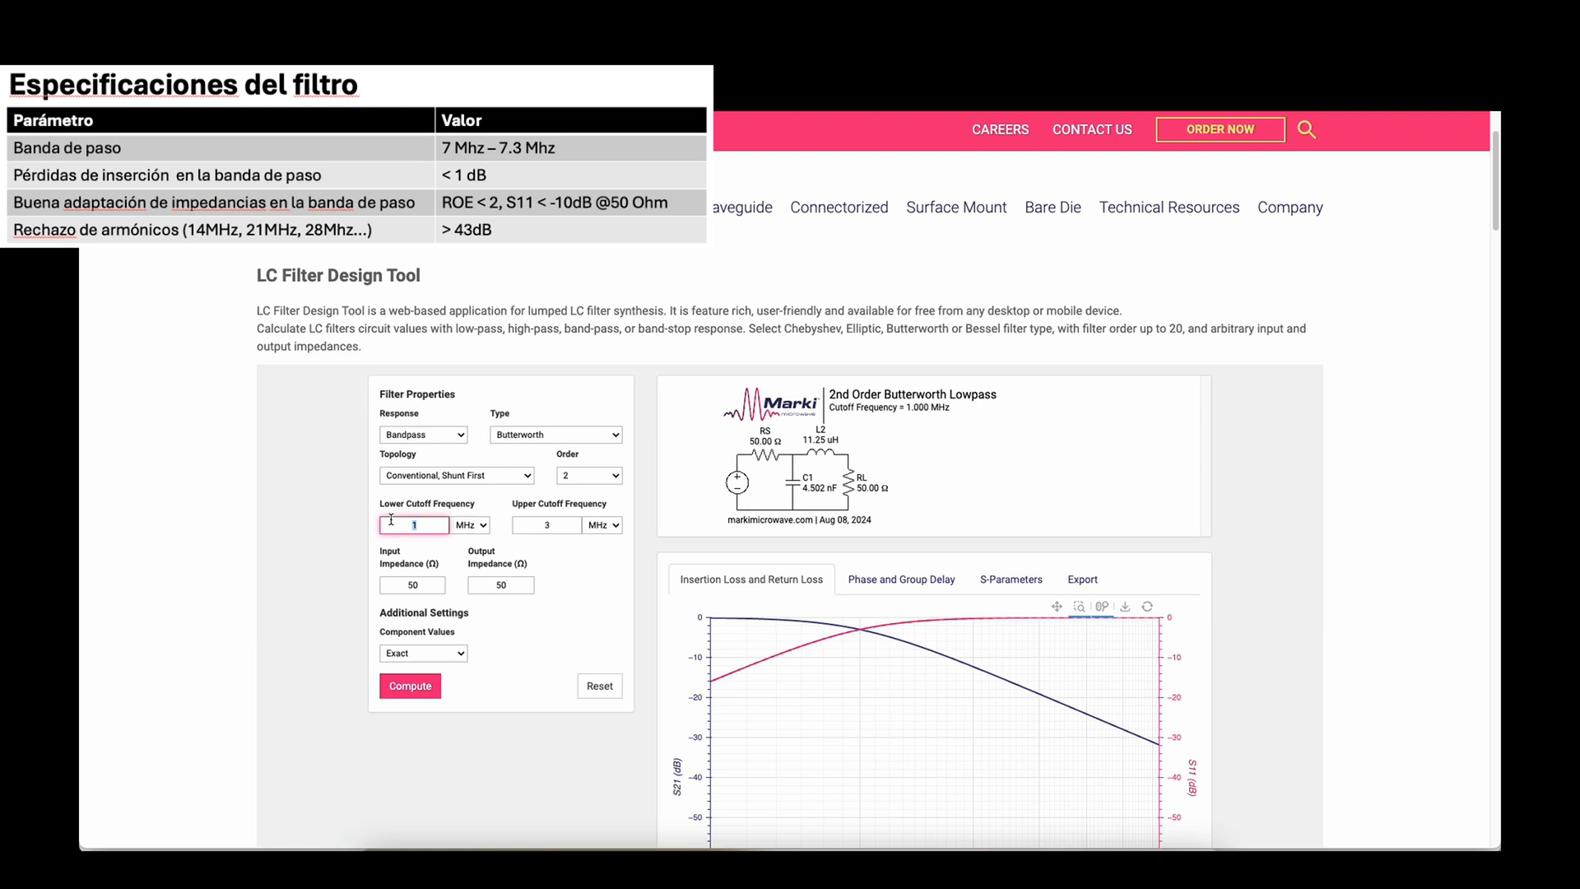
# Set the bandpass filter's lower cutoff to 7 MHz and upper cutoff to 7.3 MHz, and compute the design
pyautogui.click(555, 524)
pyautogui.moveTo(554, 524); pyautogui.dragTo(531, 523)
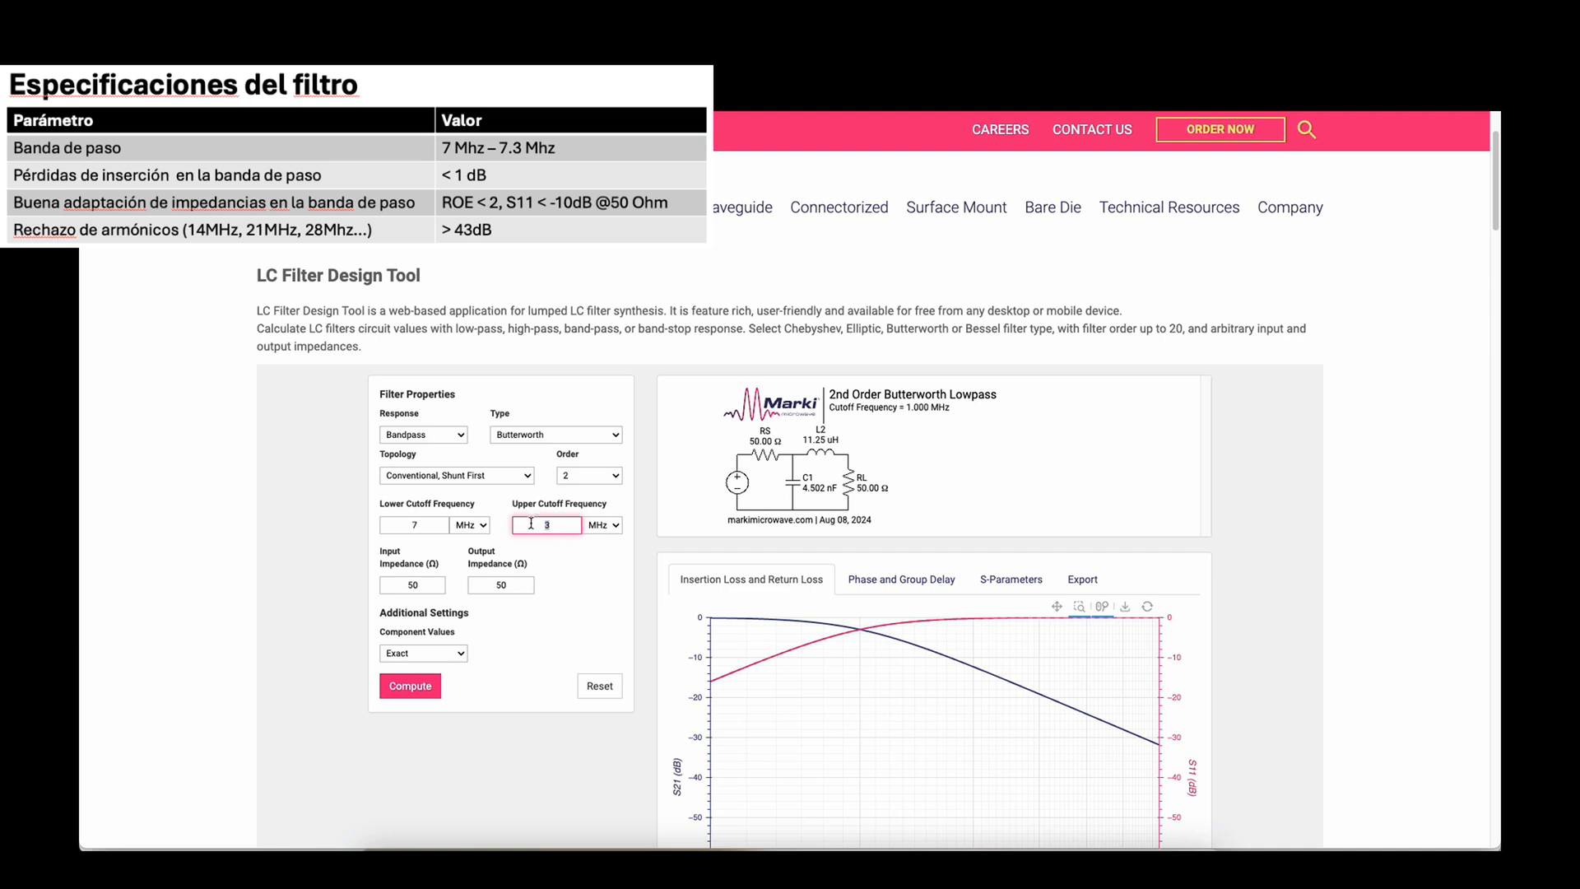
pyautogui.write('7.3')
pyautogui.click(605, 616)
pyautogui.click(398, 692)
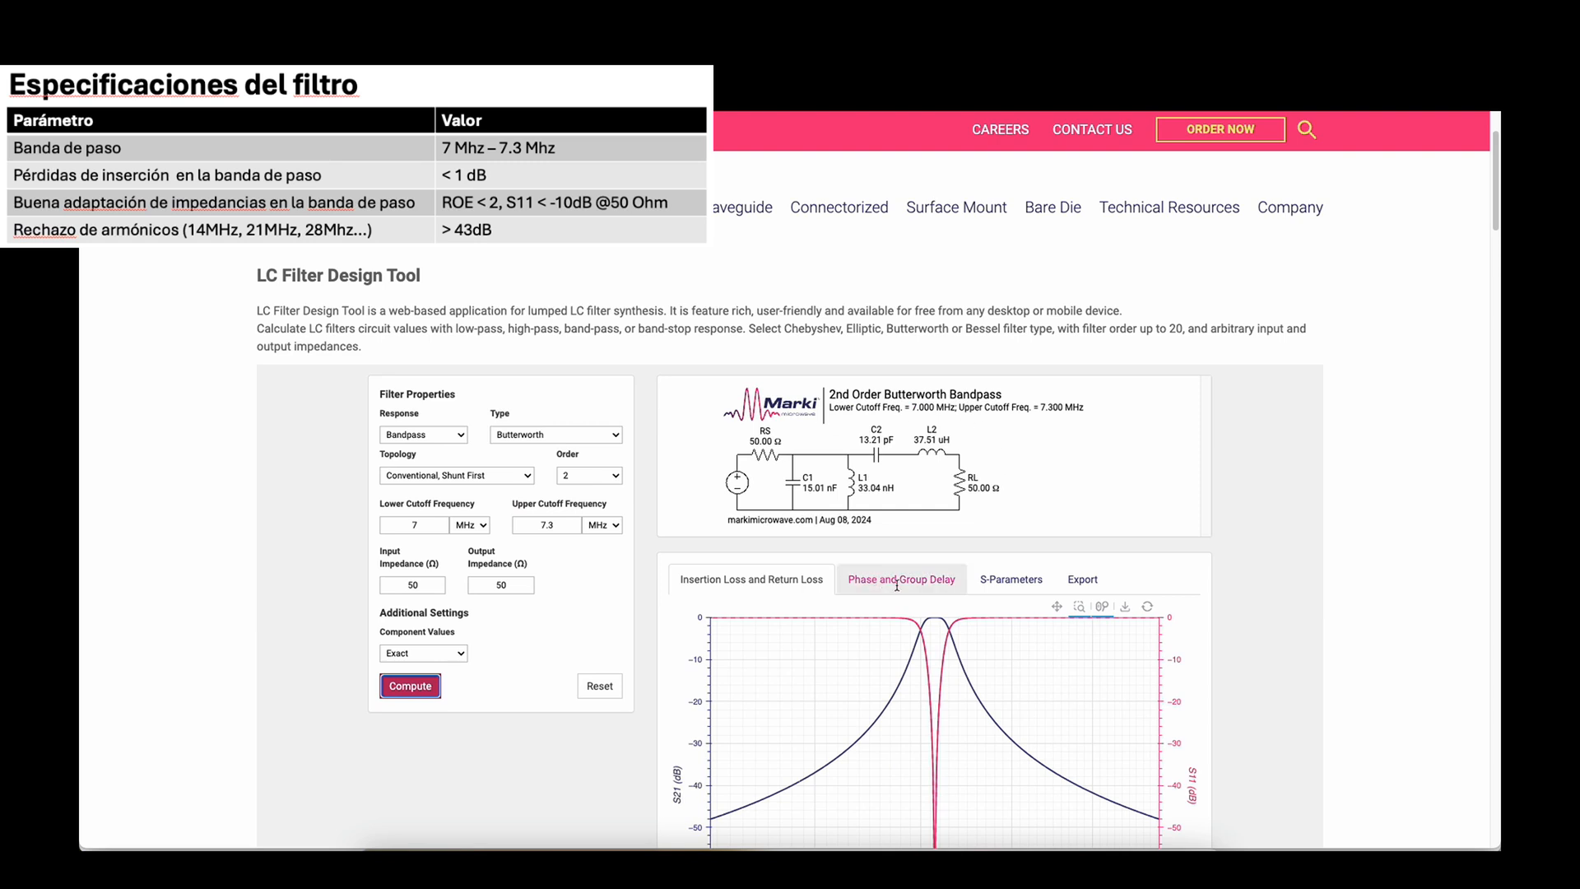
# Examine the insertion loss and return loss curves of the Butterworth design around its passband edges
pyautogui.scroll(-1, 972, 592)
pyautogui.scroll(-2, 1067, 638)
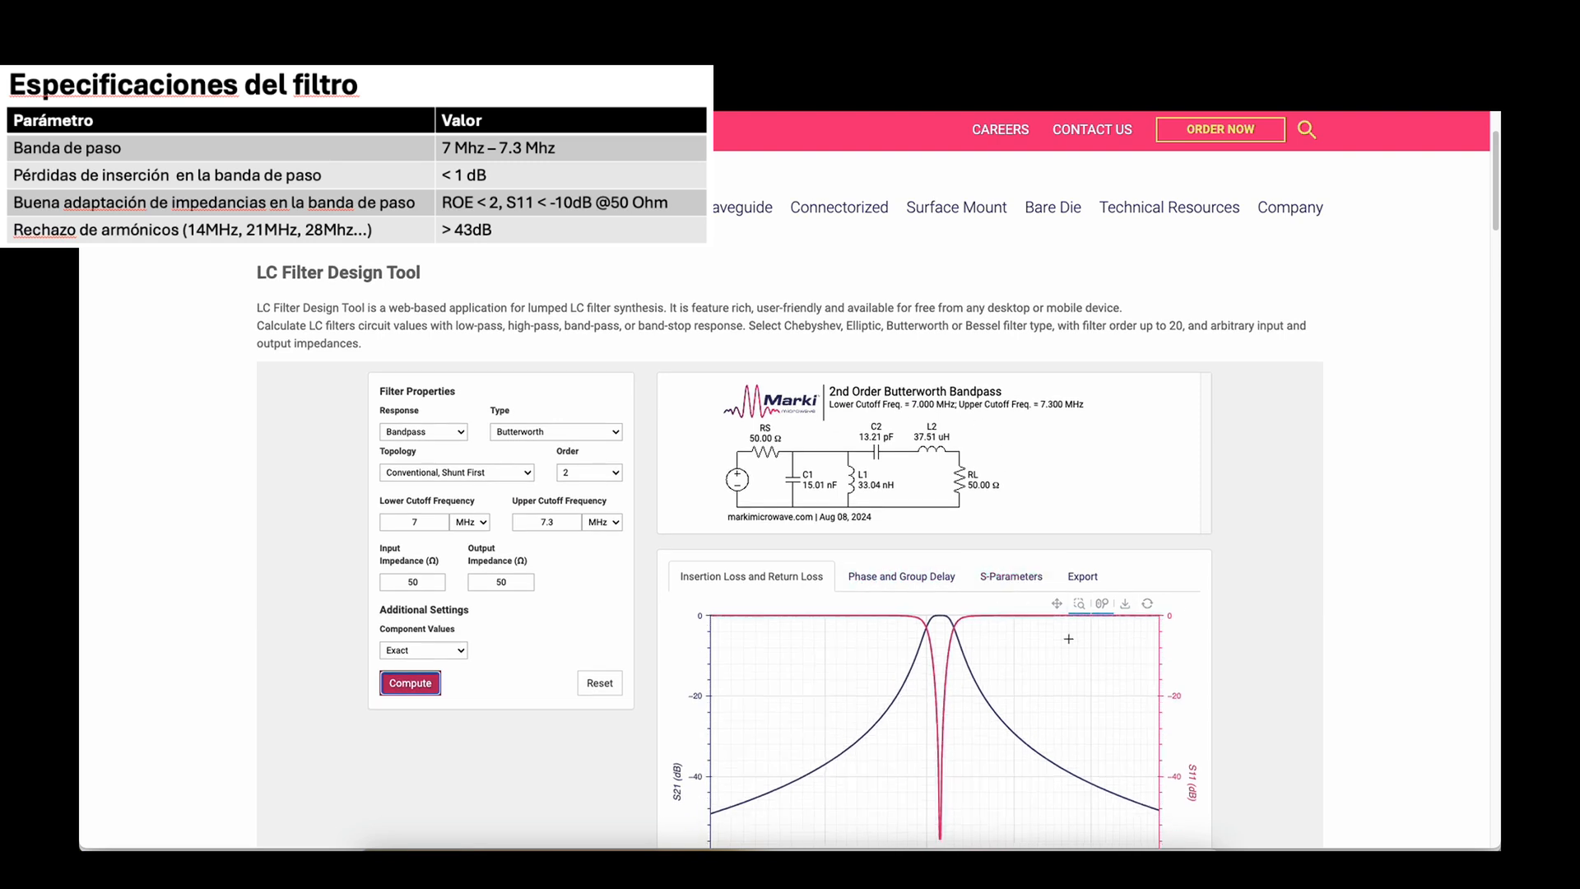
pyautogui.scroll(3, 1067, 638)
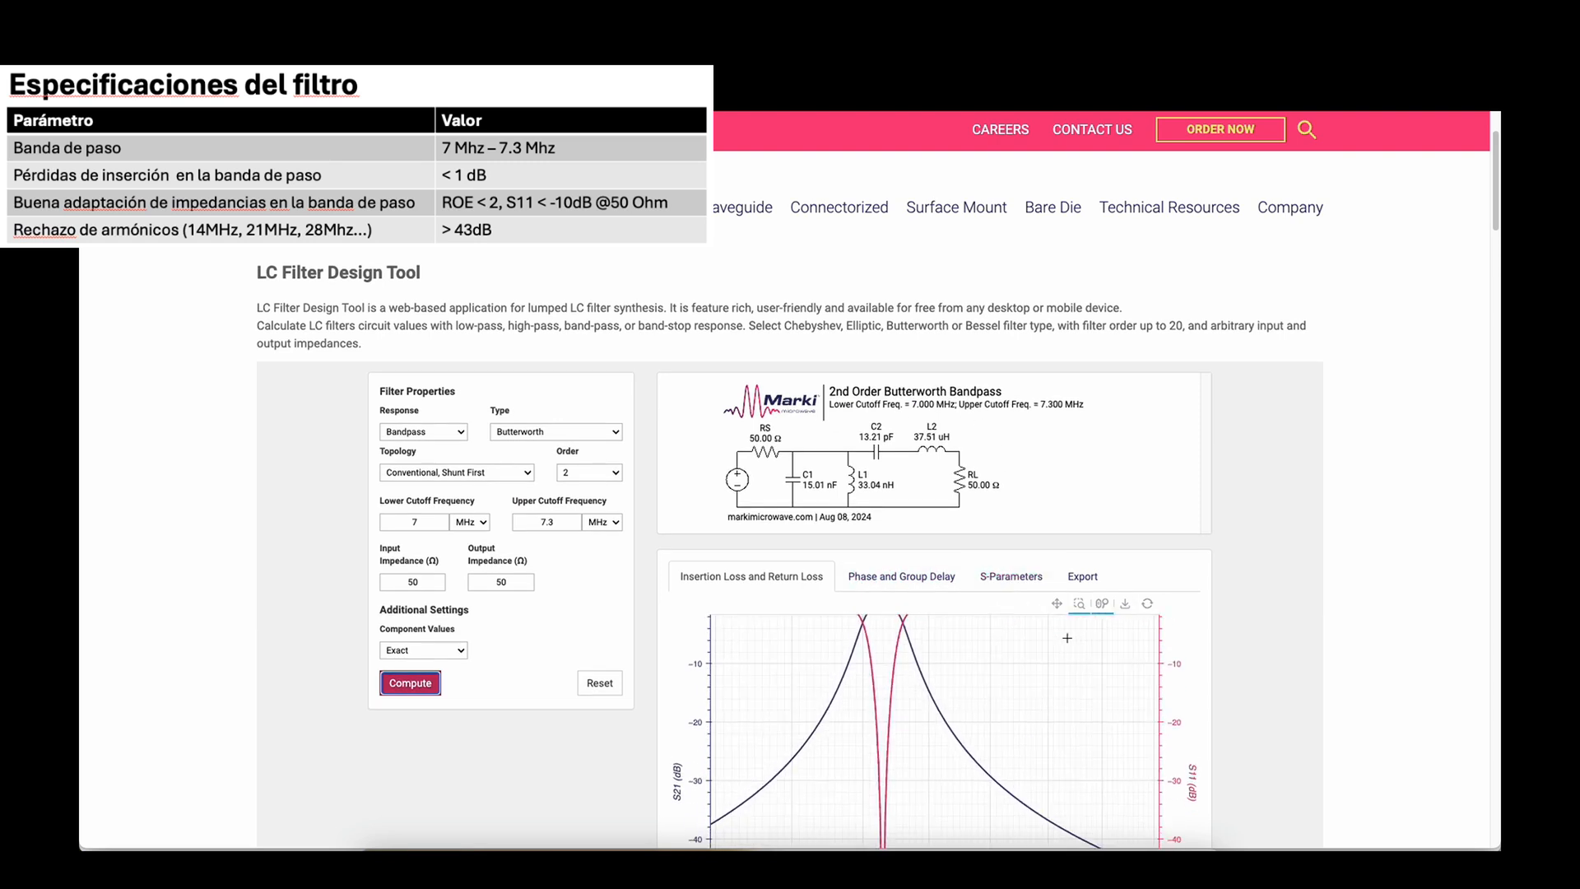
pyautogui.scroll(-3, 1065, 635)
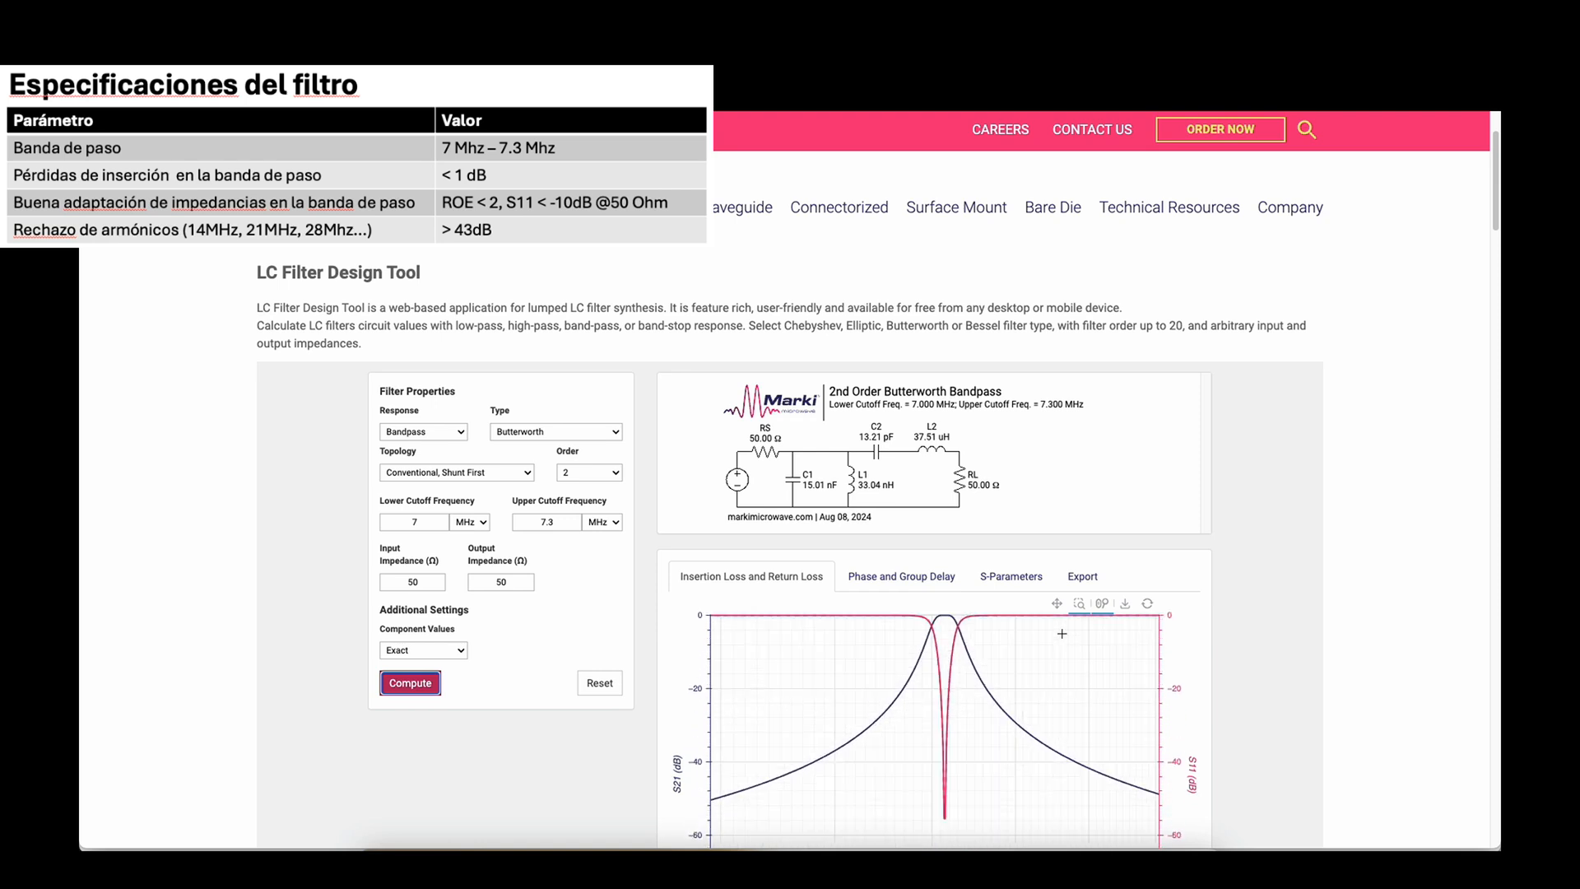
pyautogui.scroll(-1, 1251, 639)
pyautogui.scroll(-2, 1252, 638)
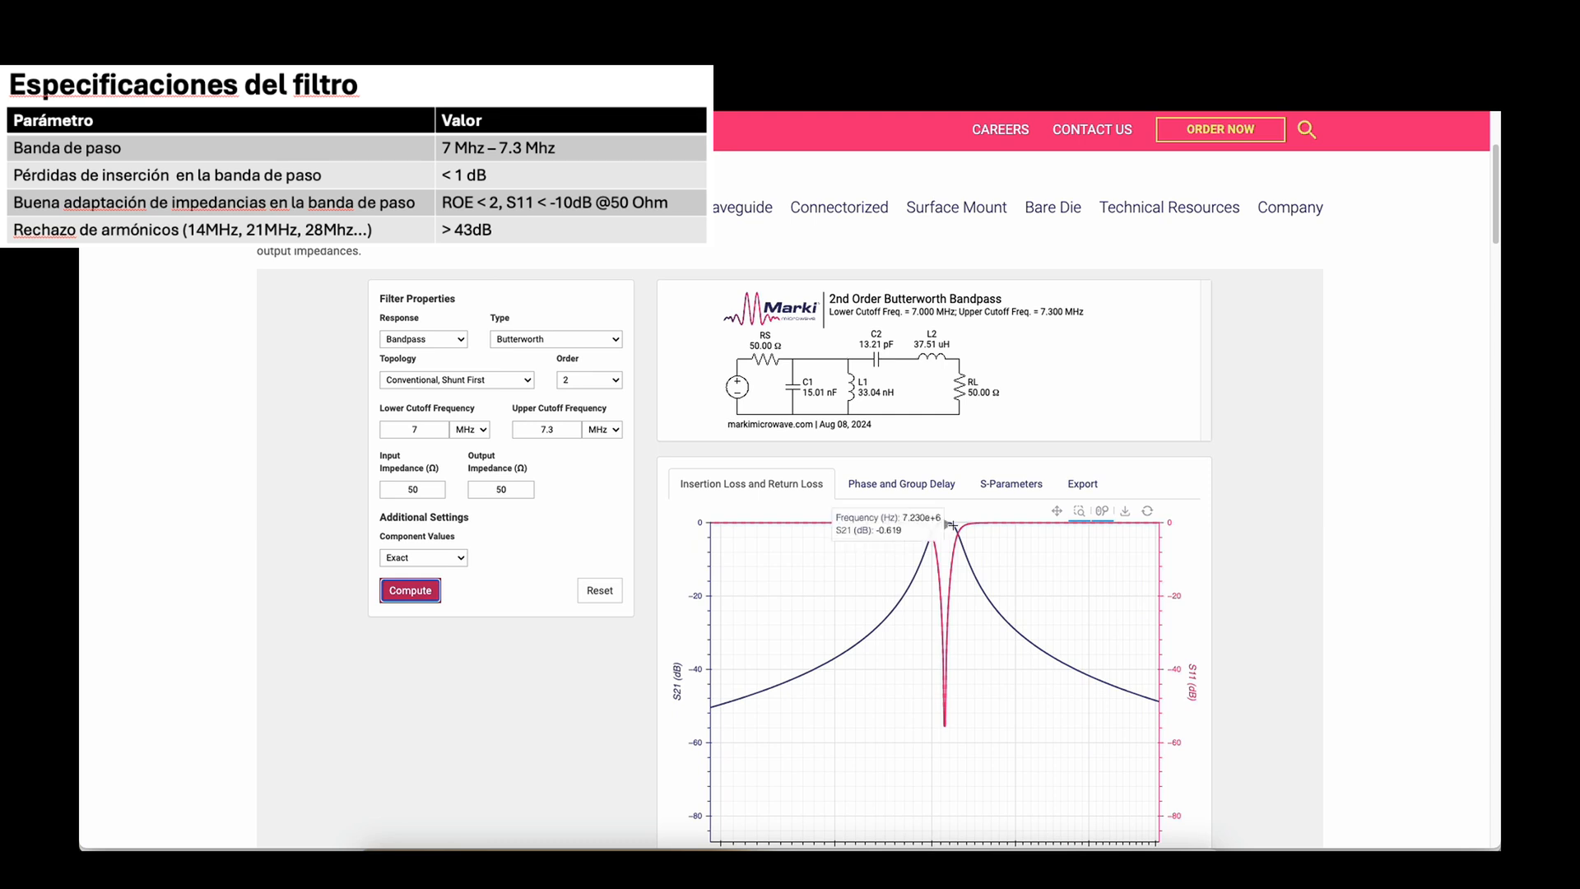
pyautogui.moveTo(933, 531)
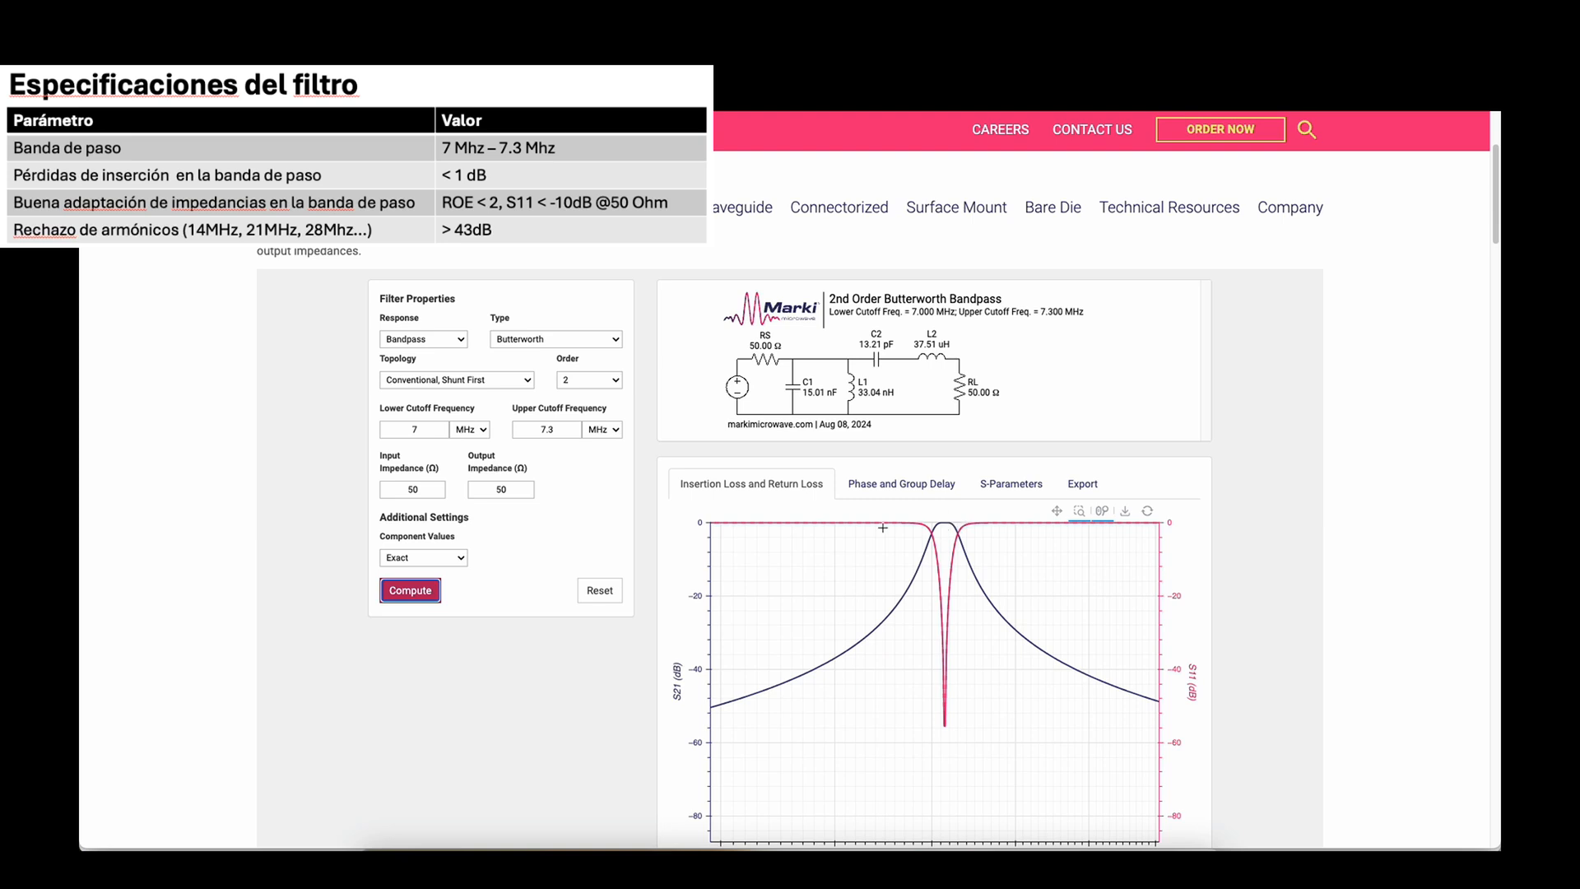
# Widen the passband to a 6.8 MHz lower cutoff and a 7.6 MHz upper cutoff, and recompute the filter
pyautogui.click(426, 427)
pyautogui.write('7')
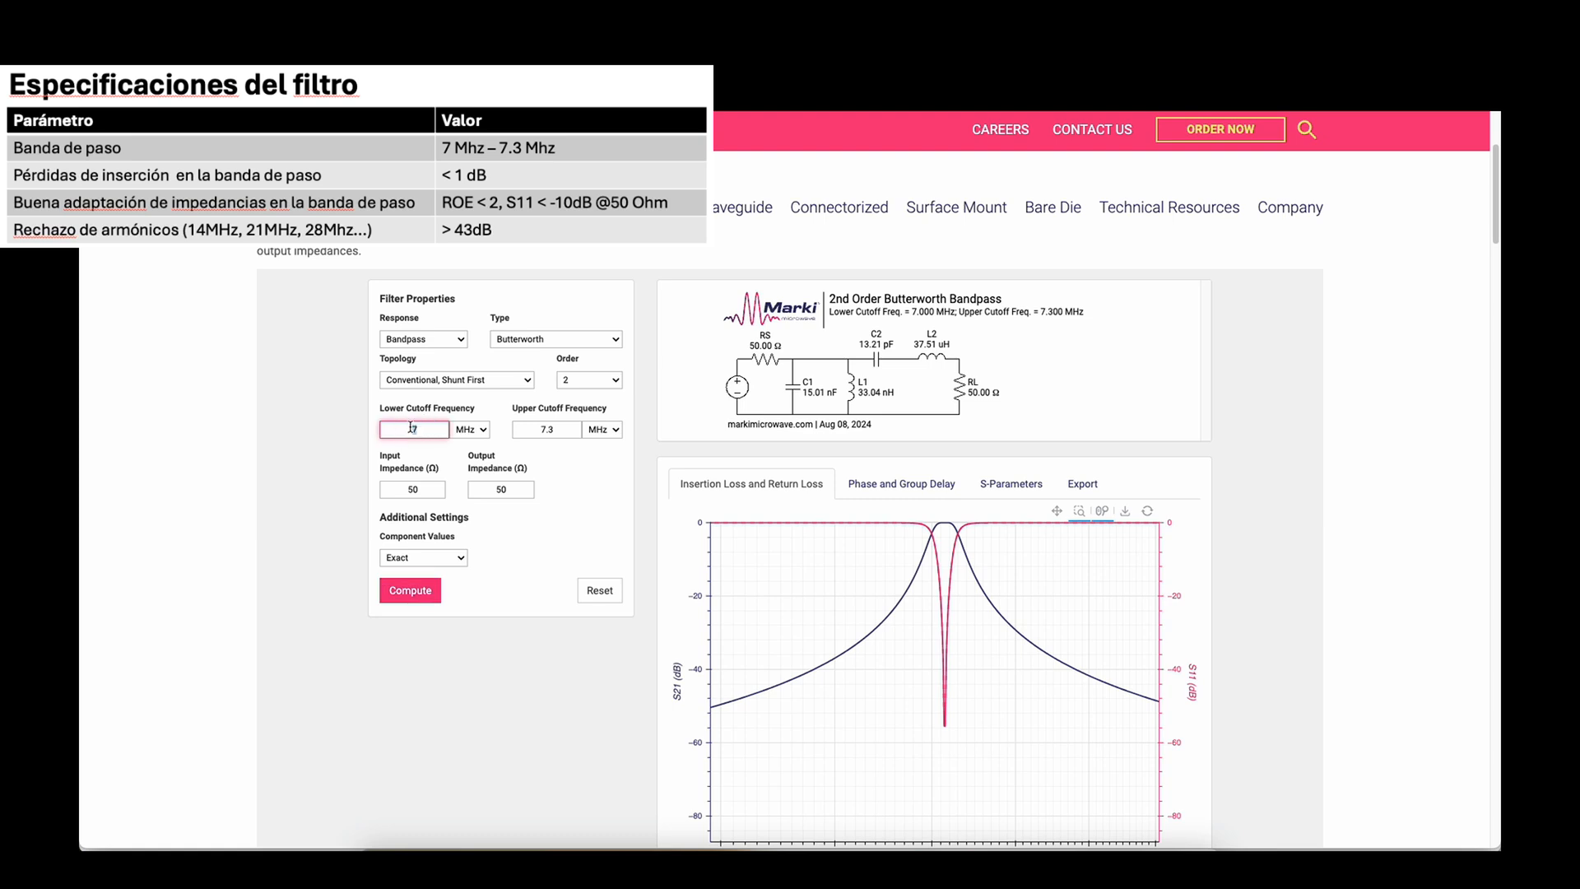
pyautogui.write('.8')
pyautogui.click(558, 430)
pyautogui.moveTo(558, 429); pyautogui.dragTo(529, 429)
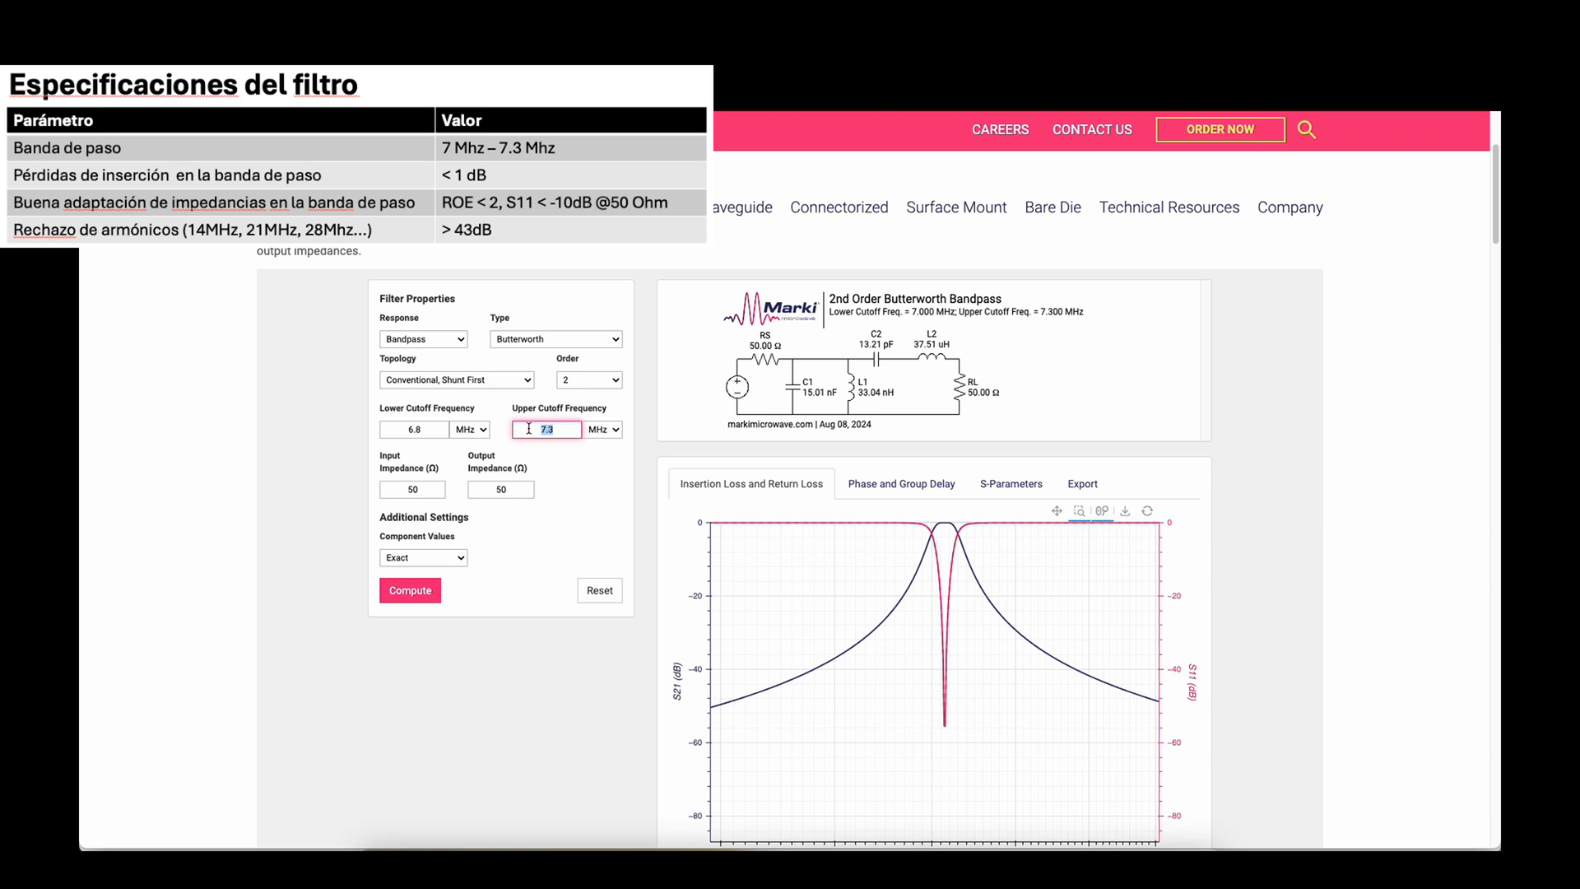
pyautogui.write('7.6')
pyautogui.click(403, 590)
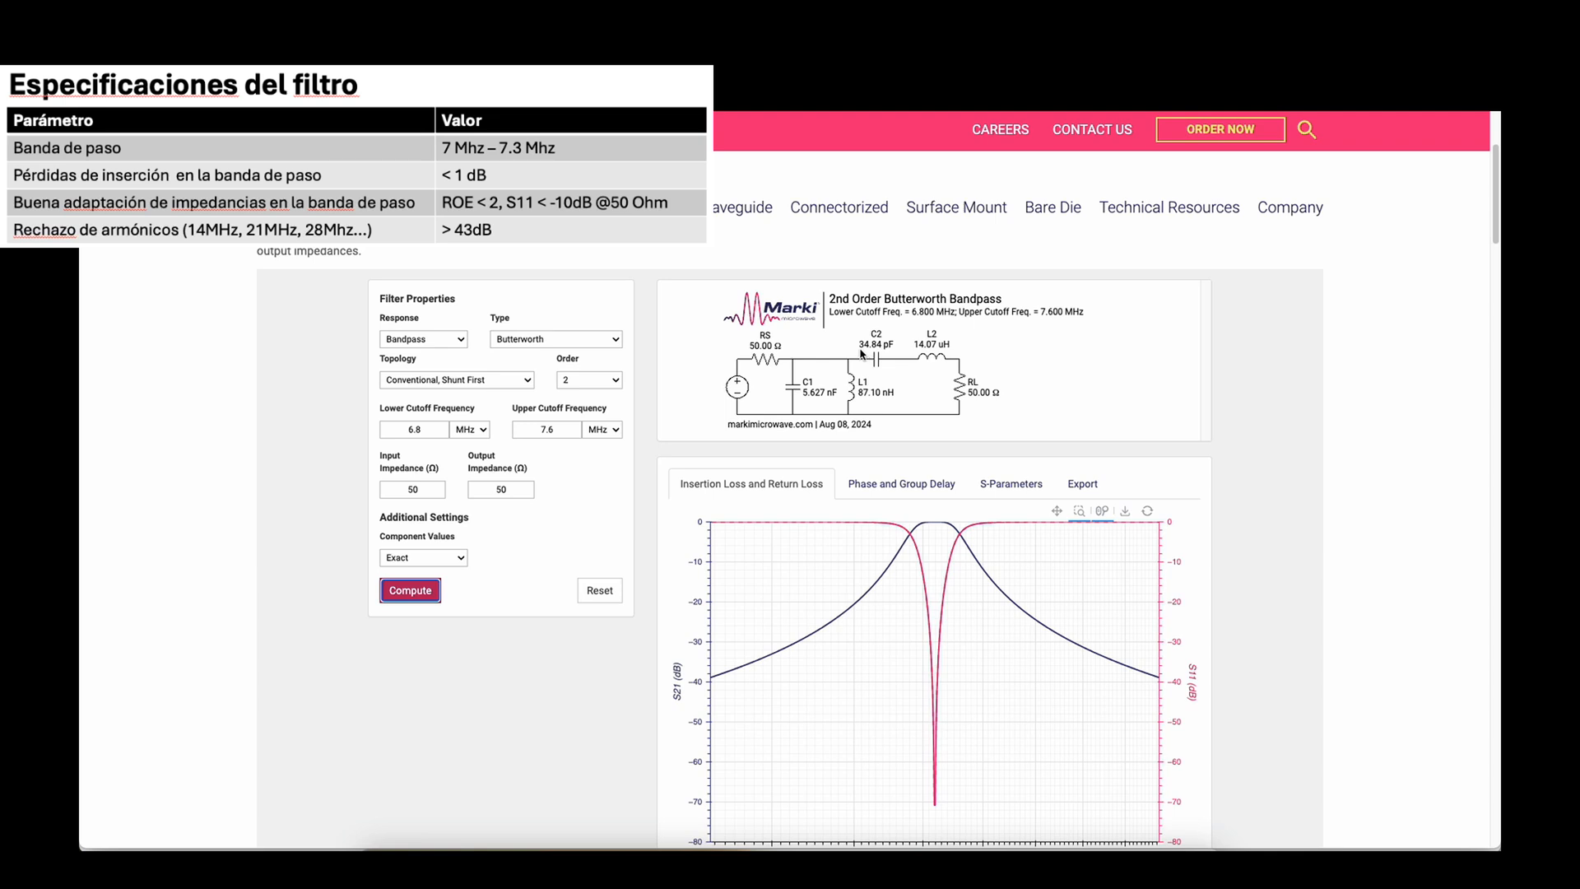
# Switch component values to Standard, using the E12 (10% tolerance) series for capacitors and inductors, and recompute the filter
pyautogui.click(464, 561)
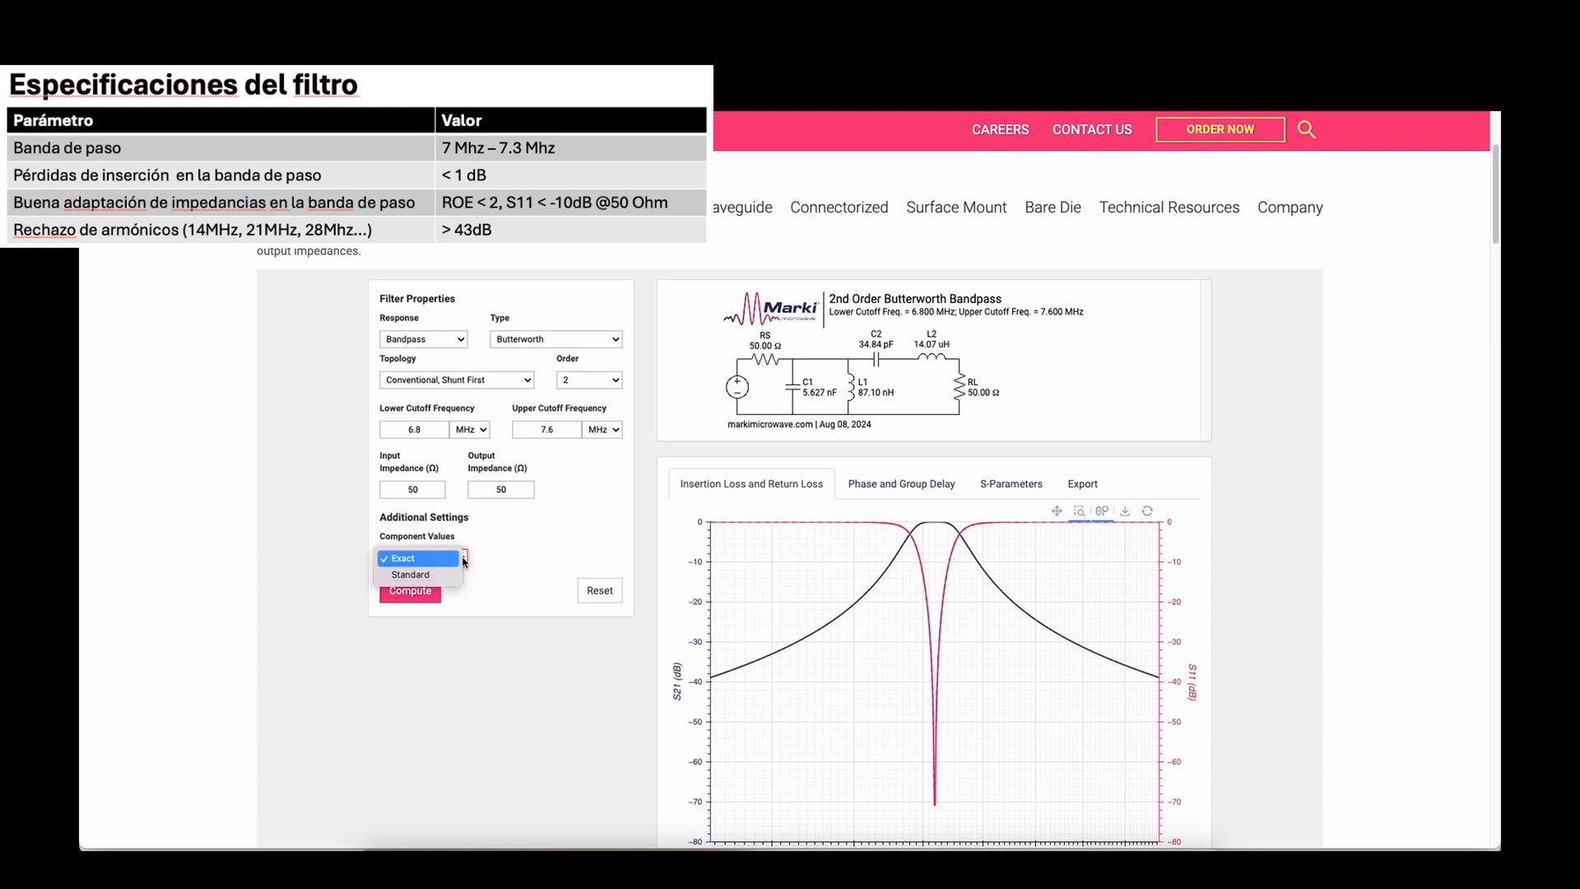
pyautogui.click(452, 575)
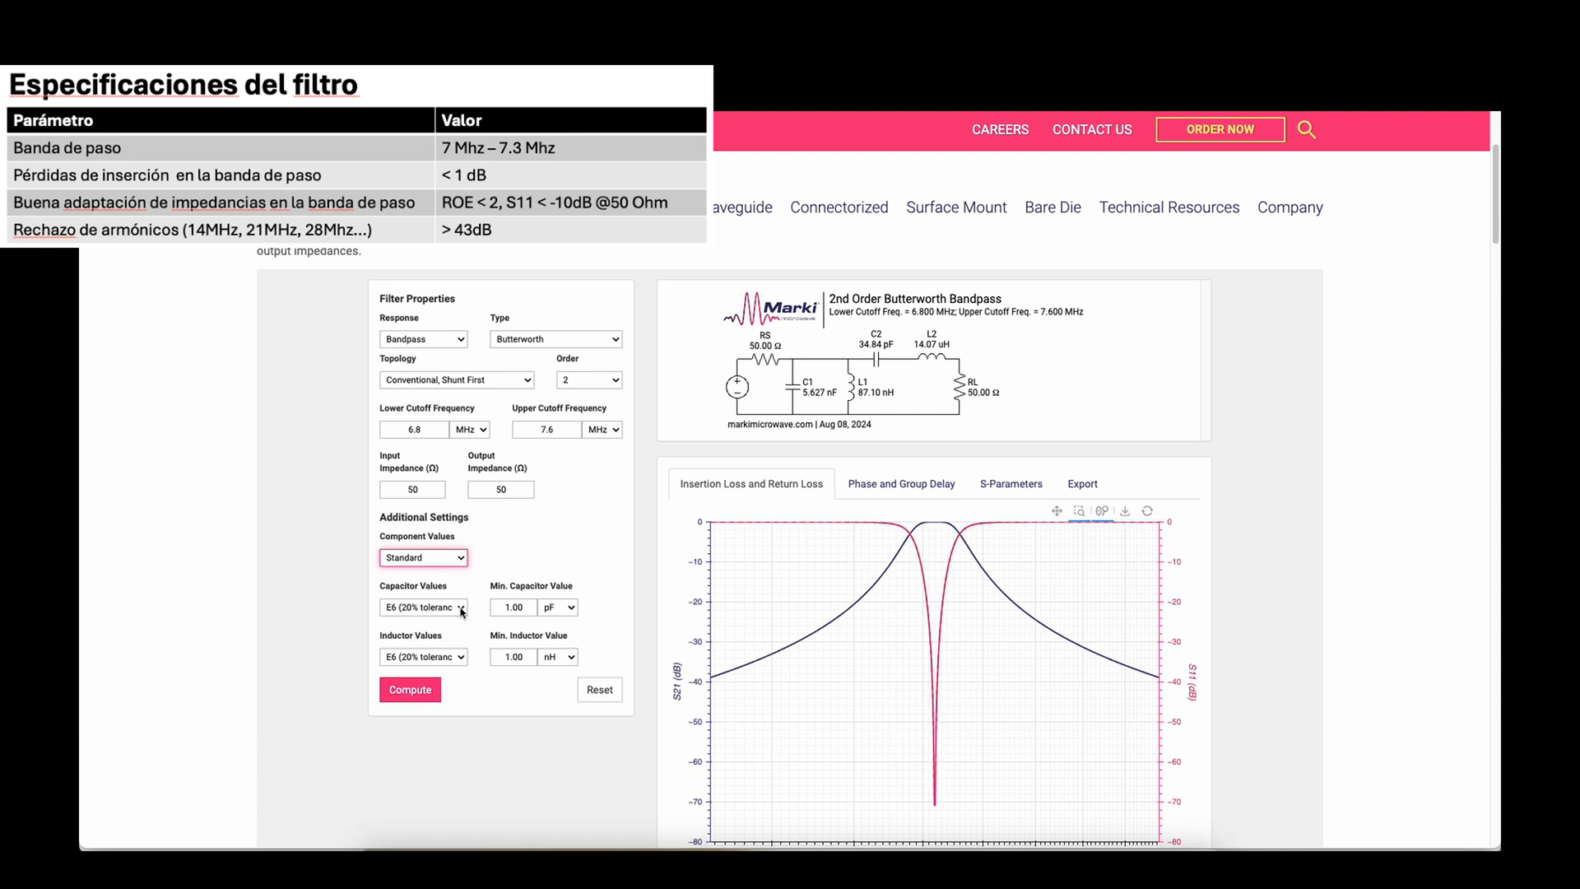
pyautogui.click(461, 610)
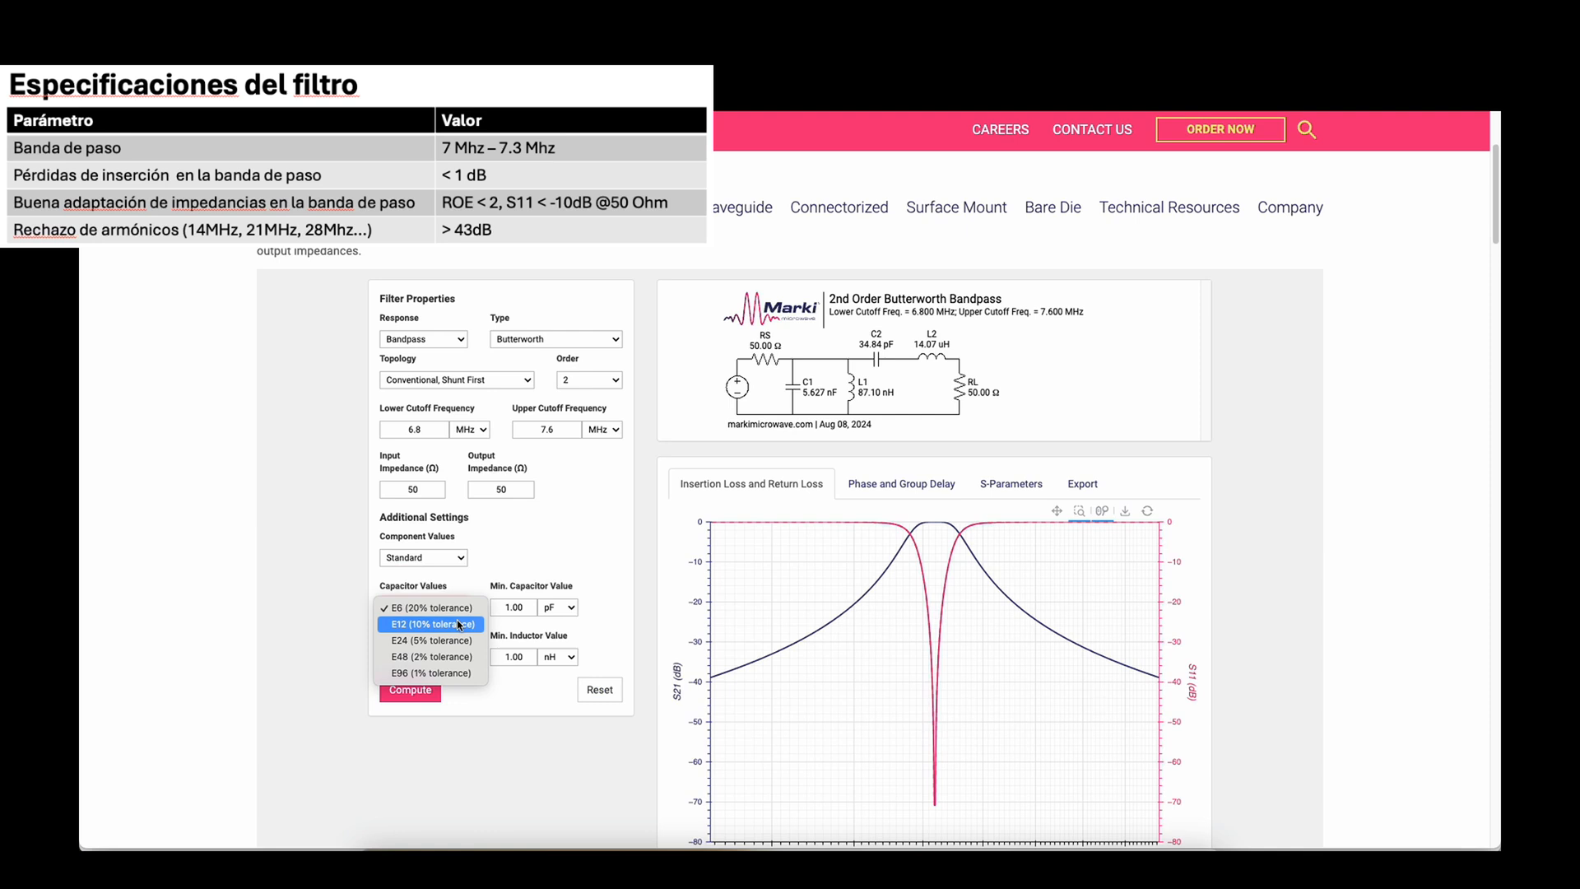
pyautogui.click(459, 624)
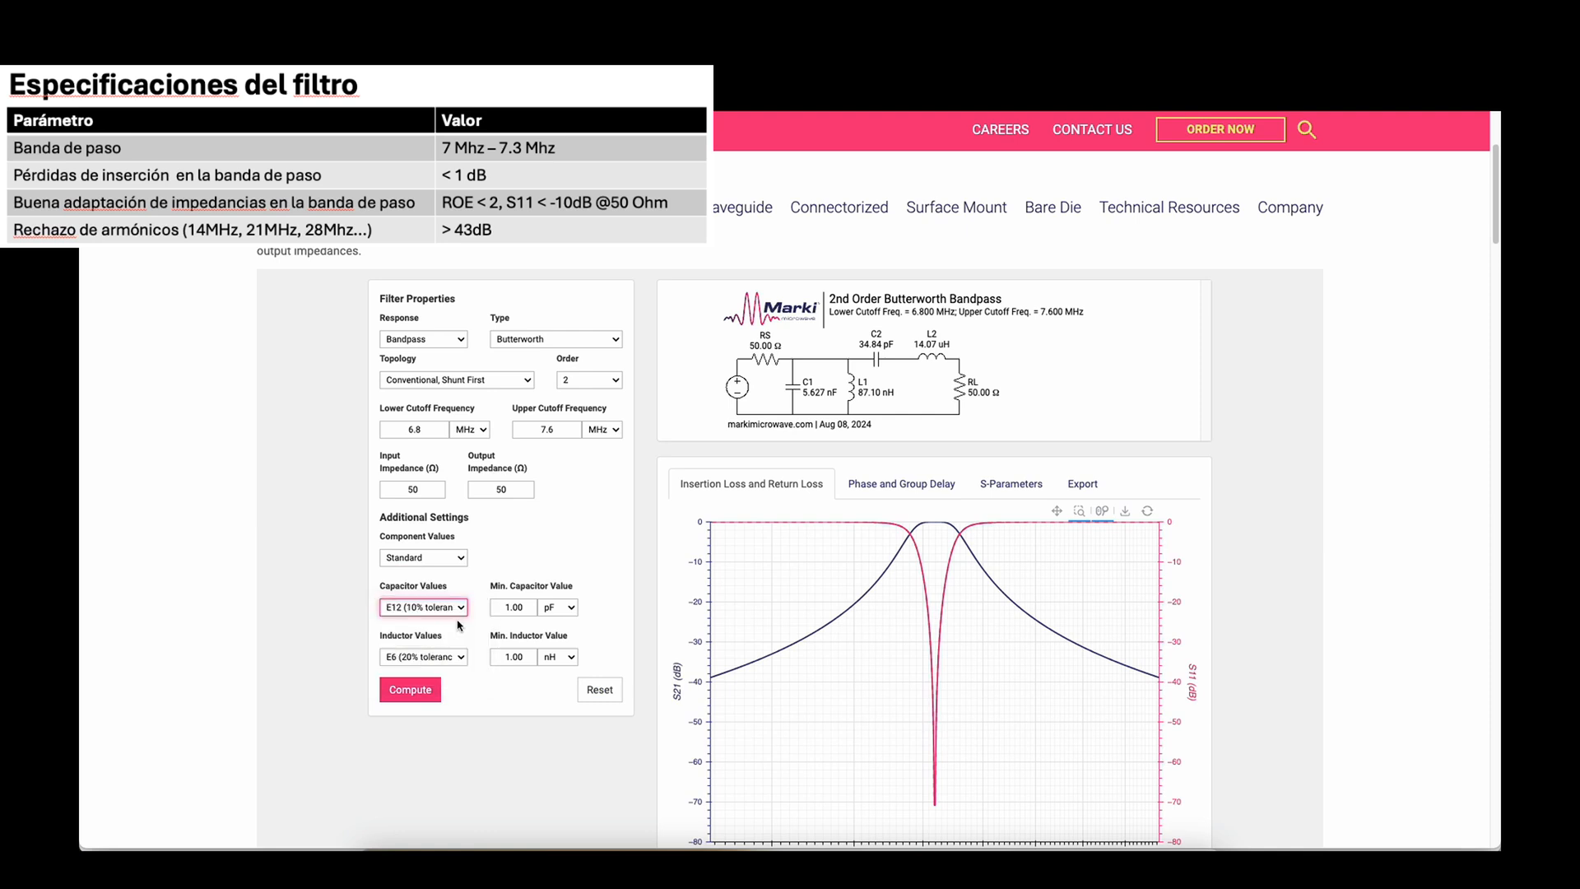
pyautogui.click(460, 658)
pyautogui.click(461, 673)
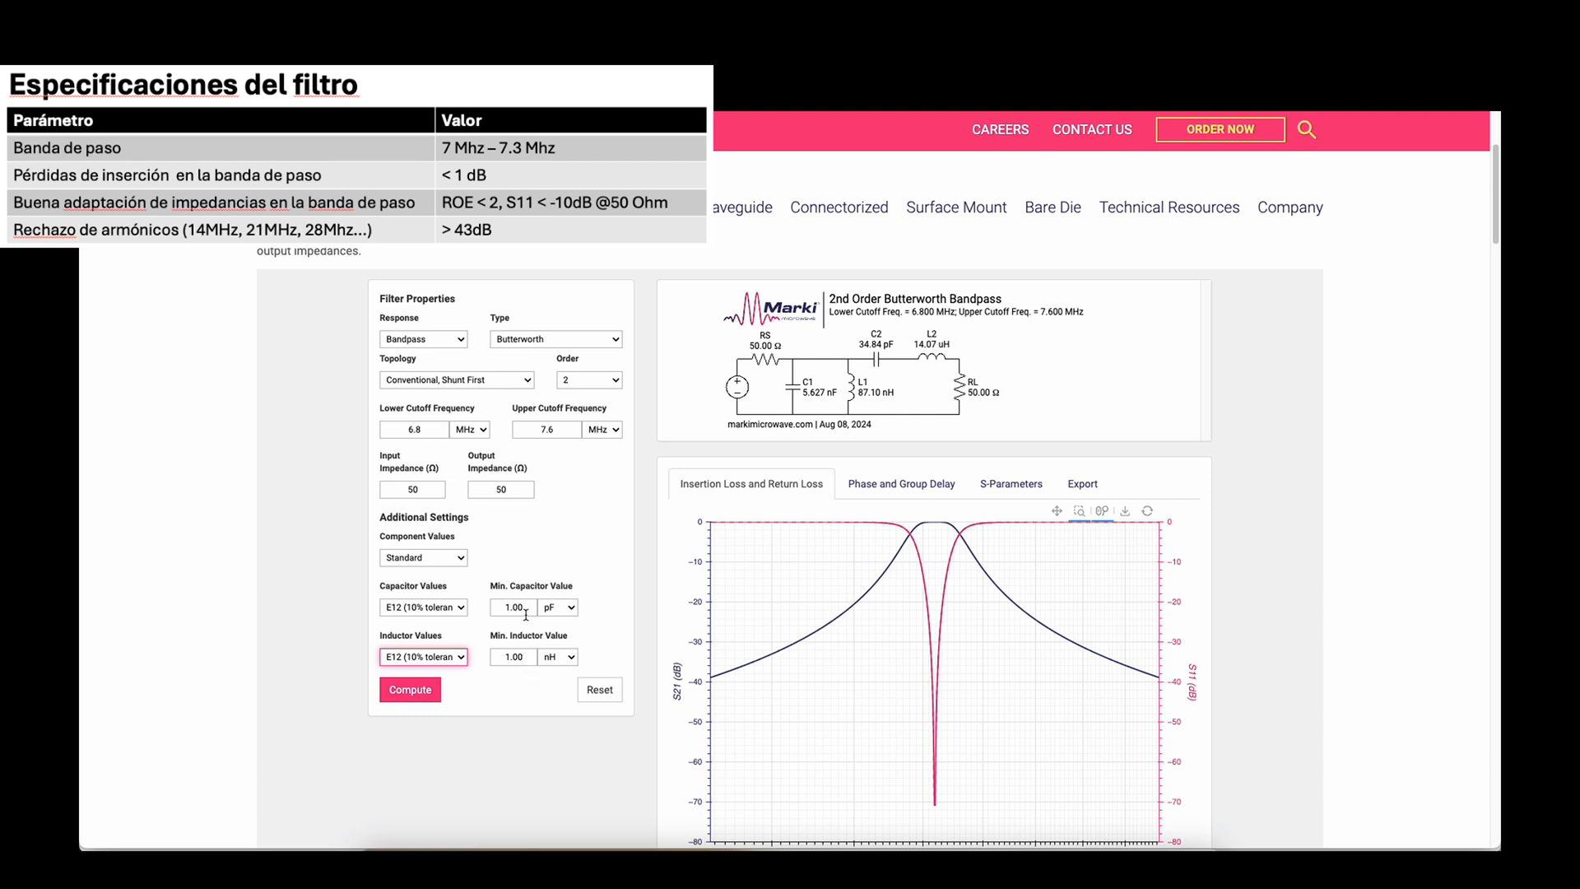
pyautogui.click(423, 692)
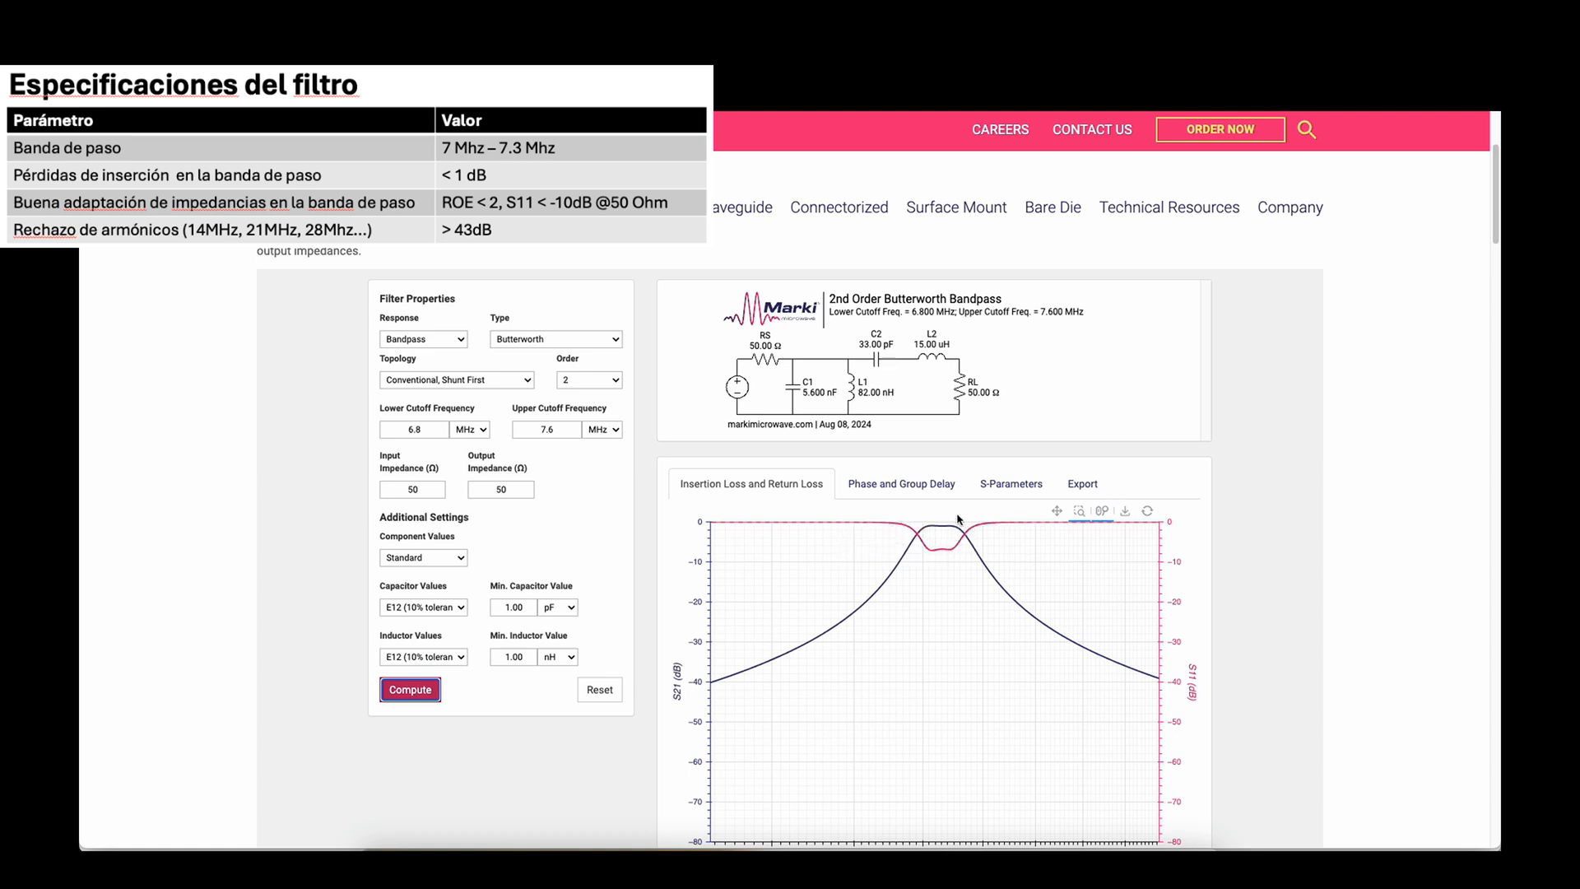
pyautogui.moveTo(923, 539)
# Raise the Butterworth filter order to 3, recompute, and check the S21 attenuation above the passband
pyautogui.click(614, 383)
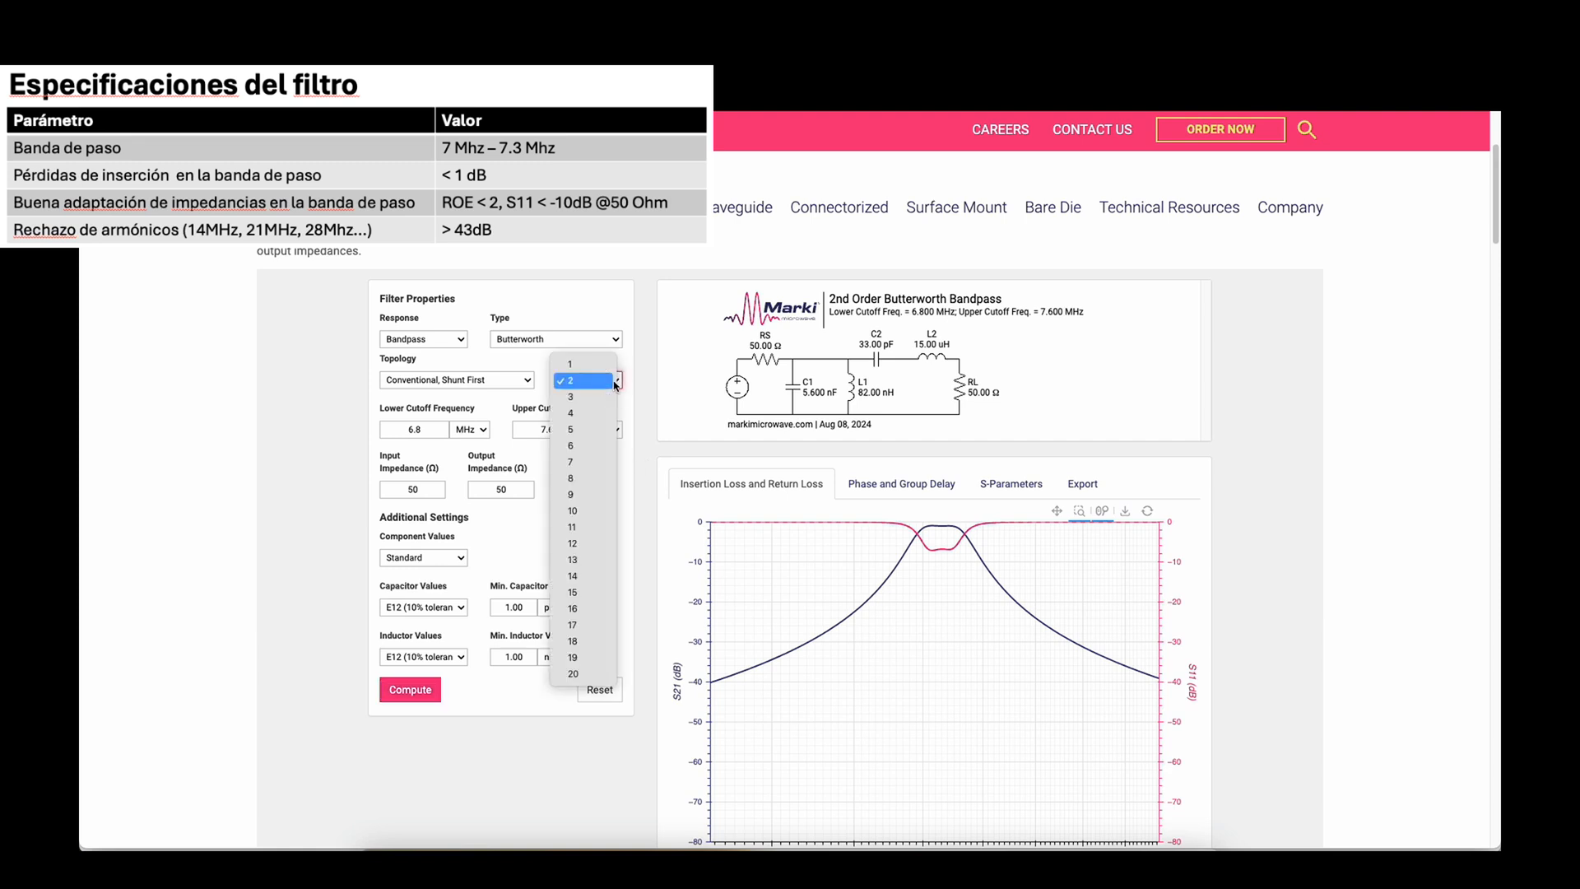
pyautogui.click(604, 398)
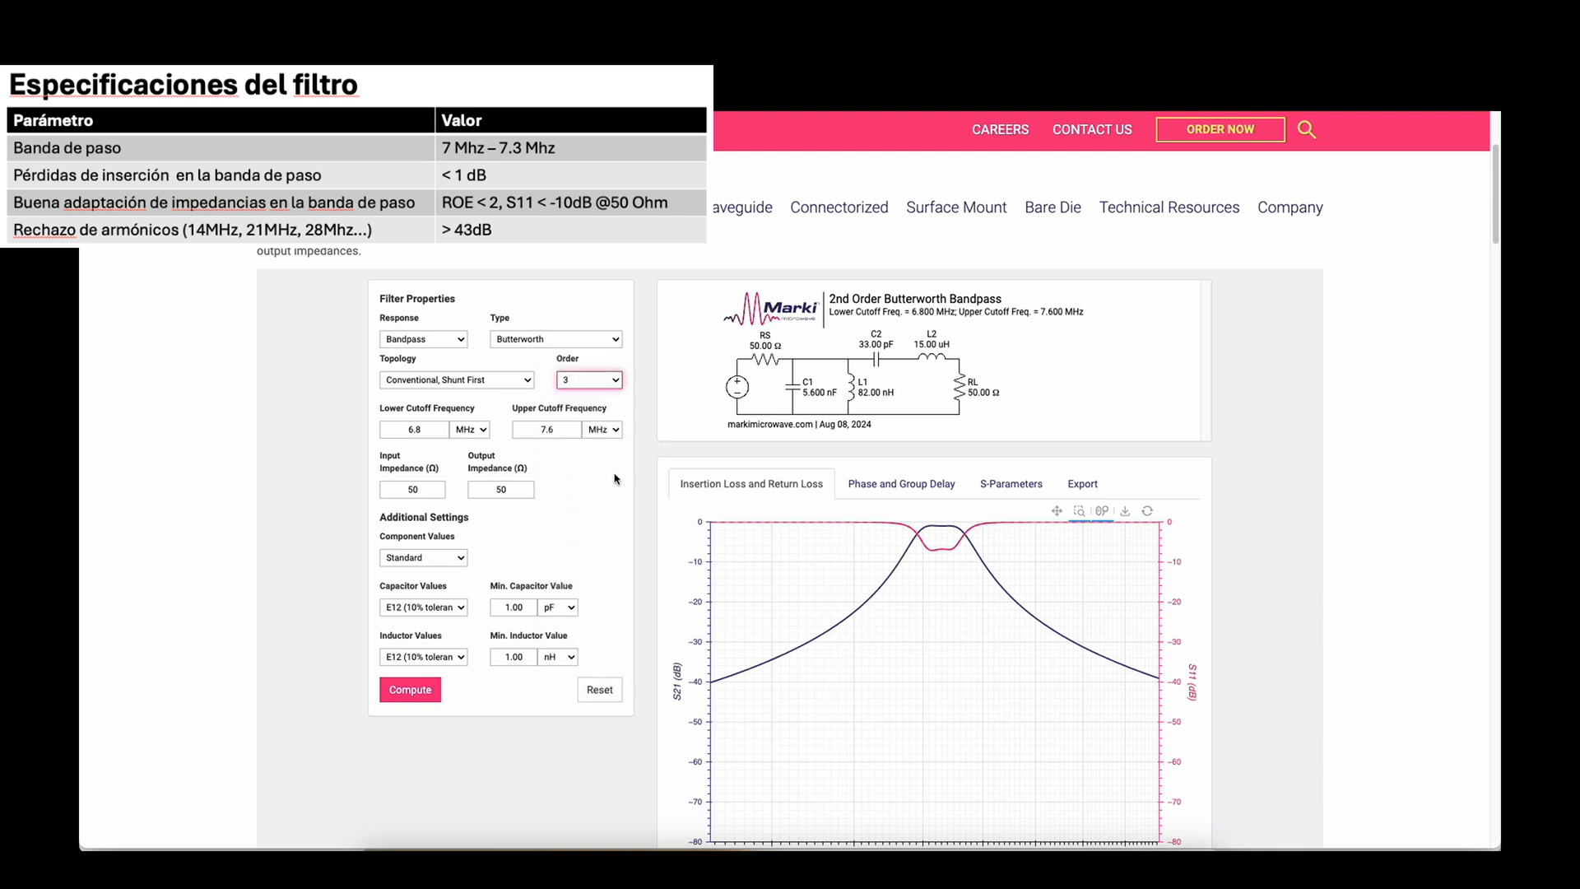
pyautogui.click(420, 696)
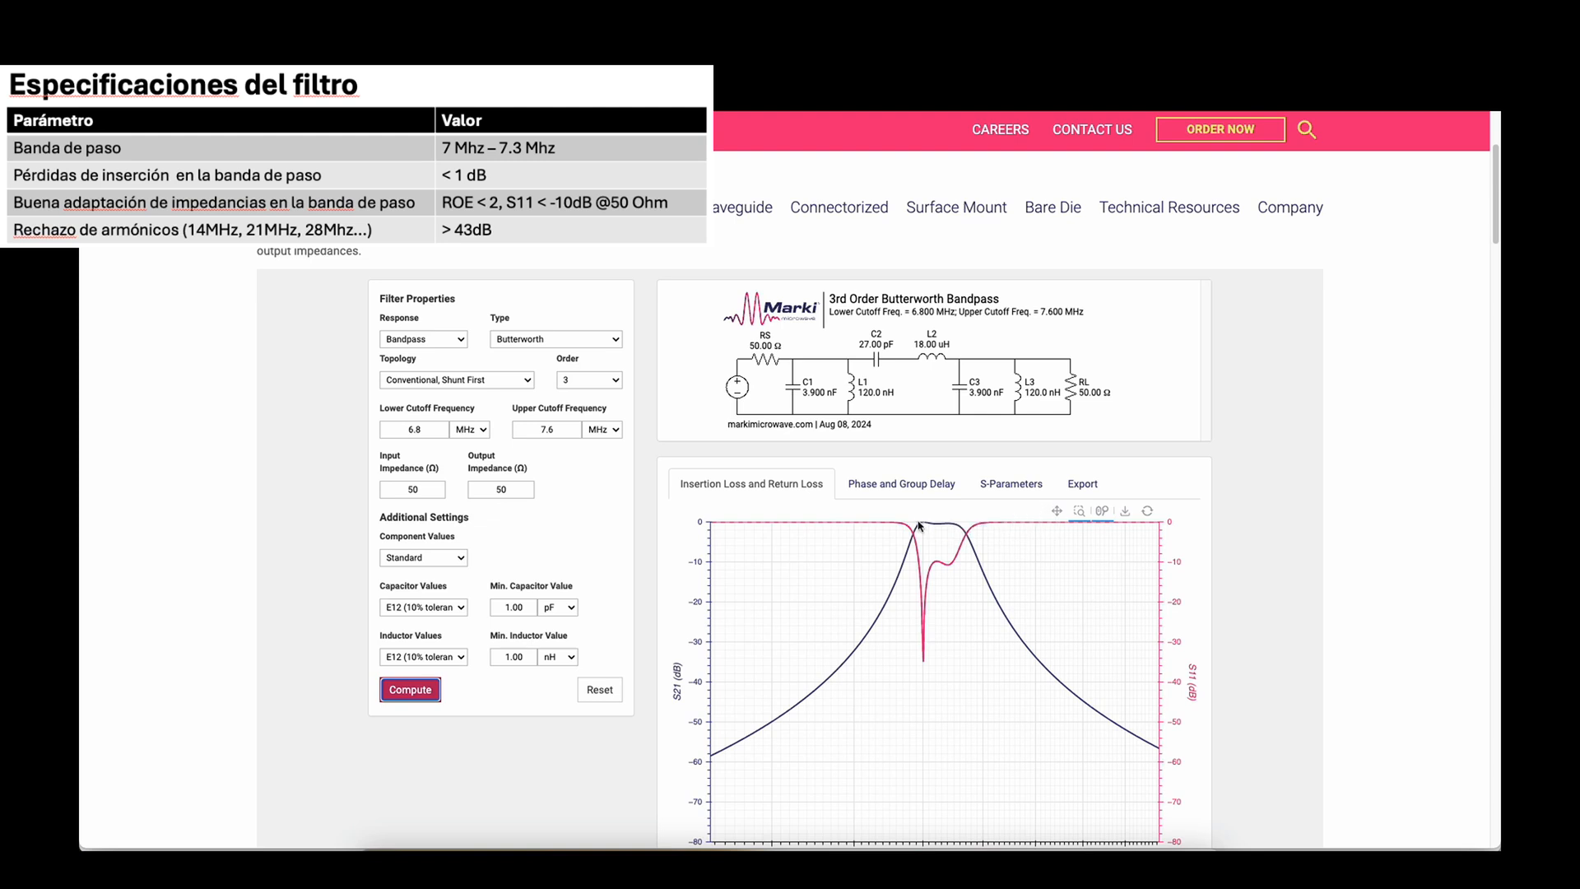
pyautogui.moveTo(1003, 613)
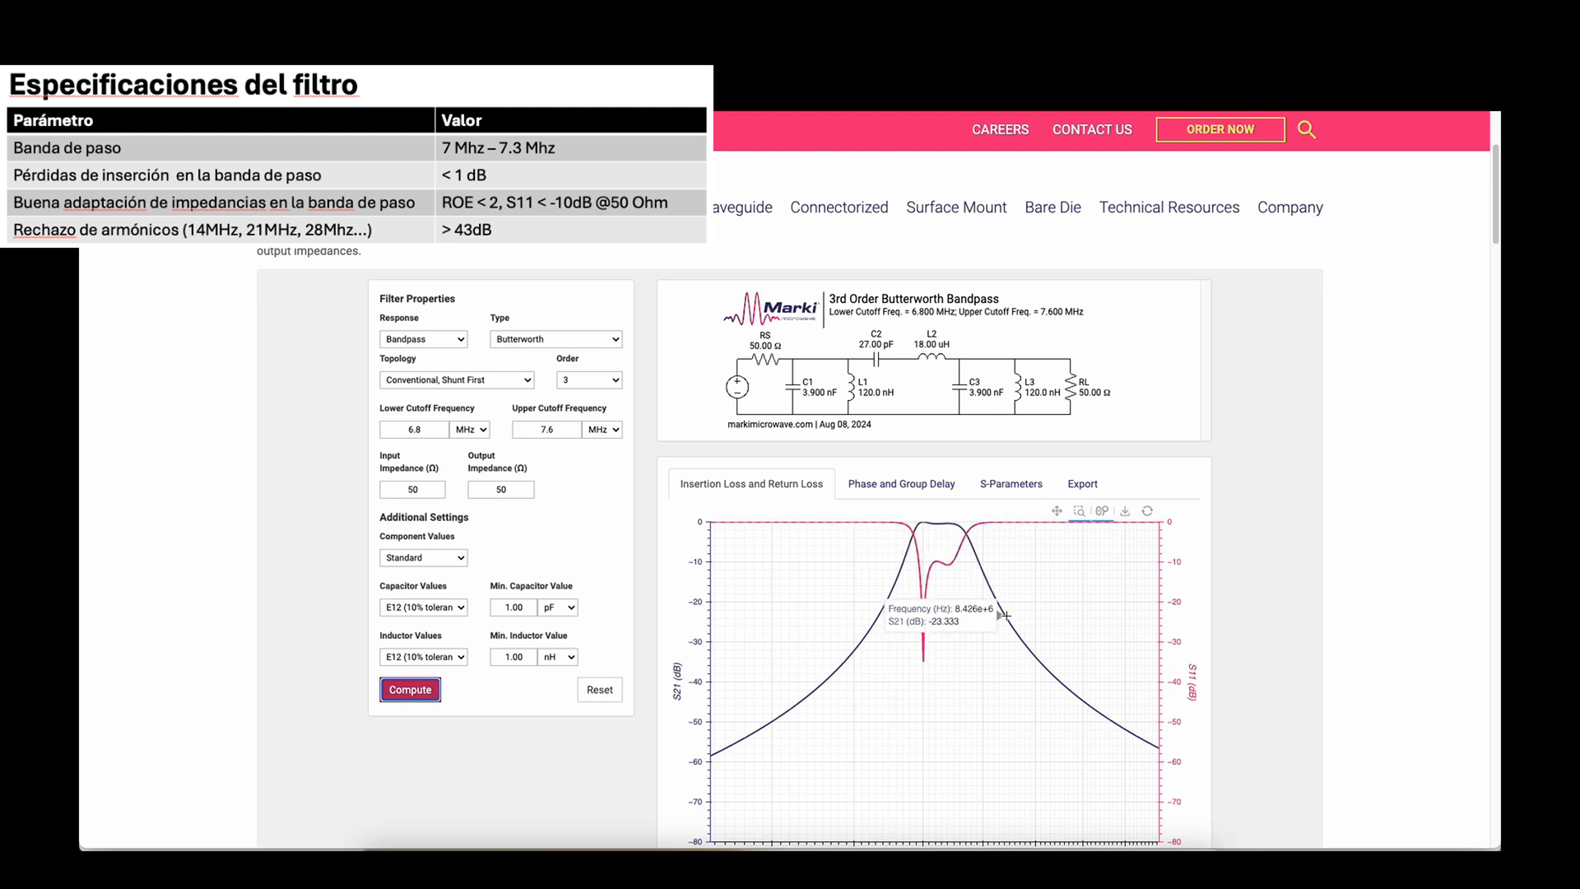
pyautogui.moveTo(1036, 659)
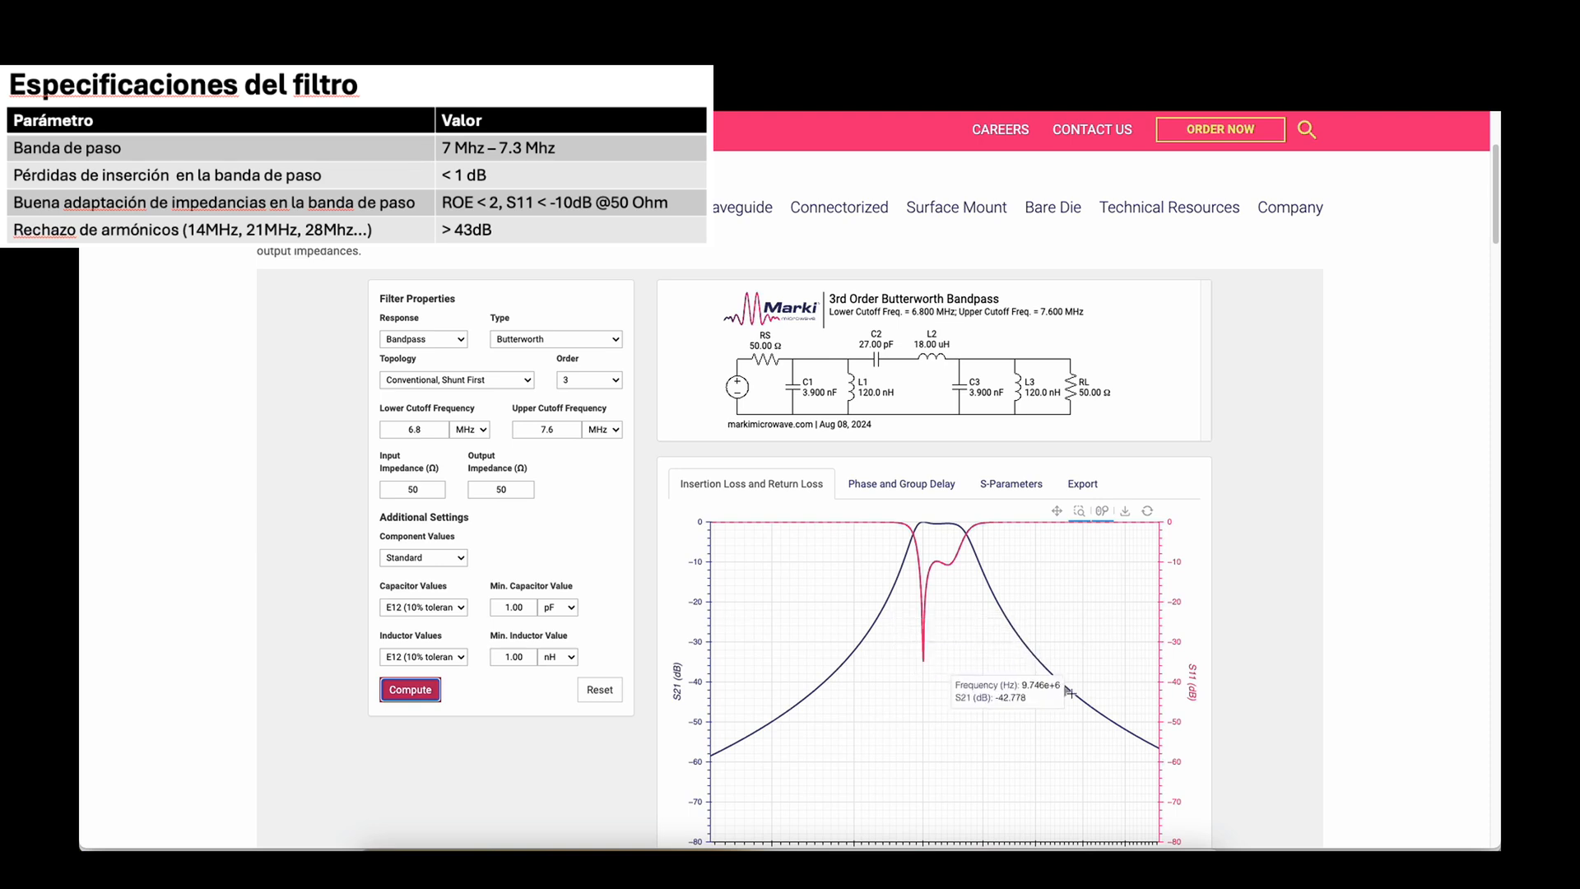
pyautogui.moveTo(1135, 735)
# Change the filter type to Chebyshev, keeping the 0.1 dB passband ripple, and recompute the design
pyautogui.click(618, 345)
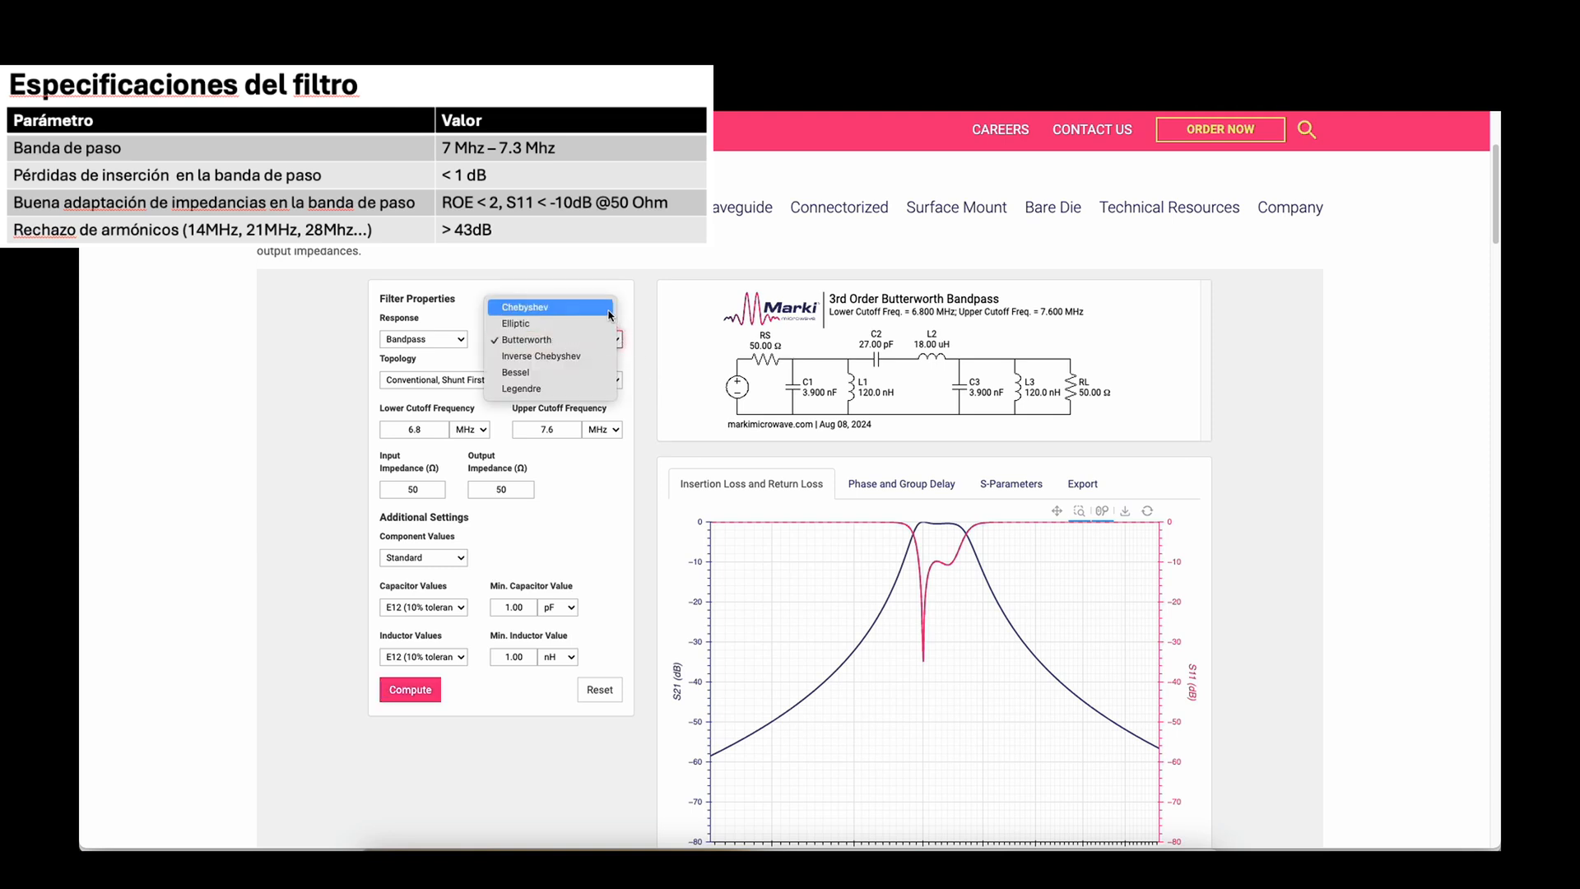
pyautogui.click(610, 311)
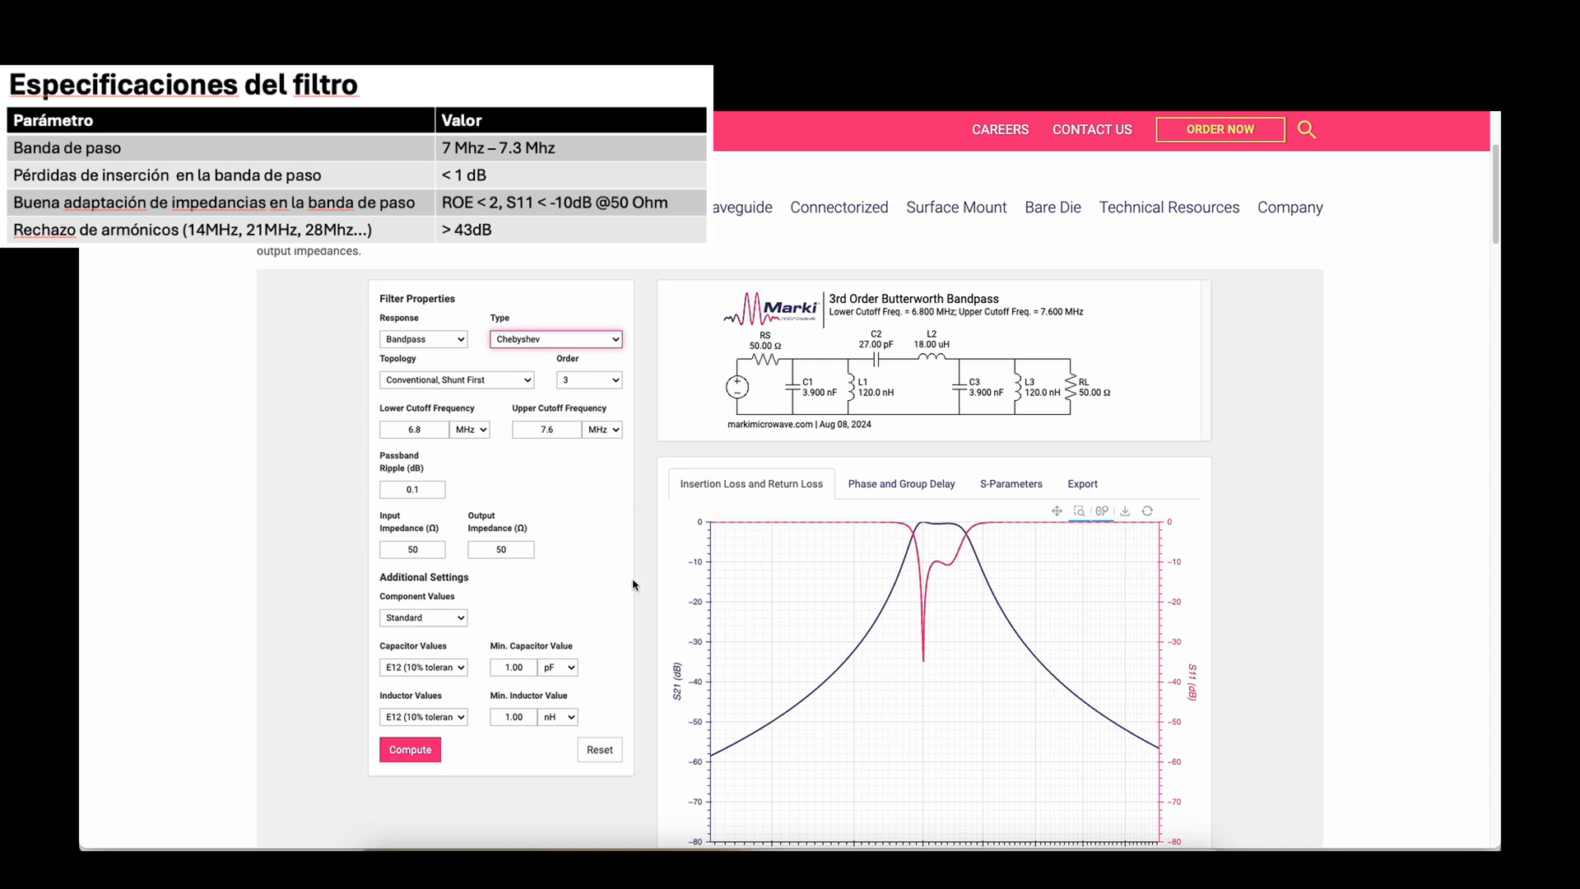
pyautogui.click(415, 756)
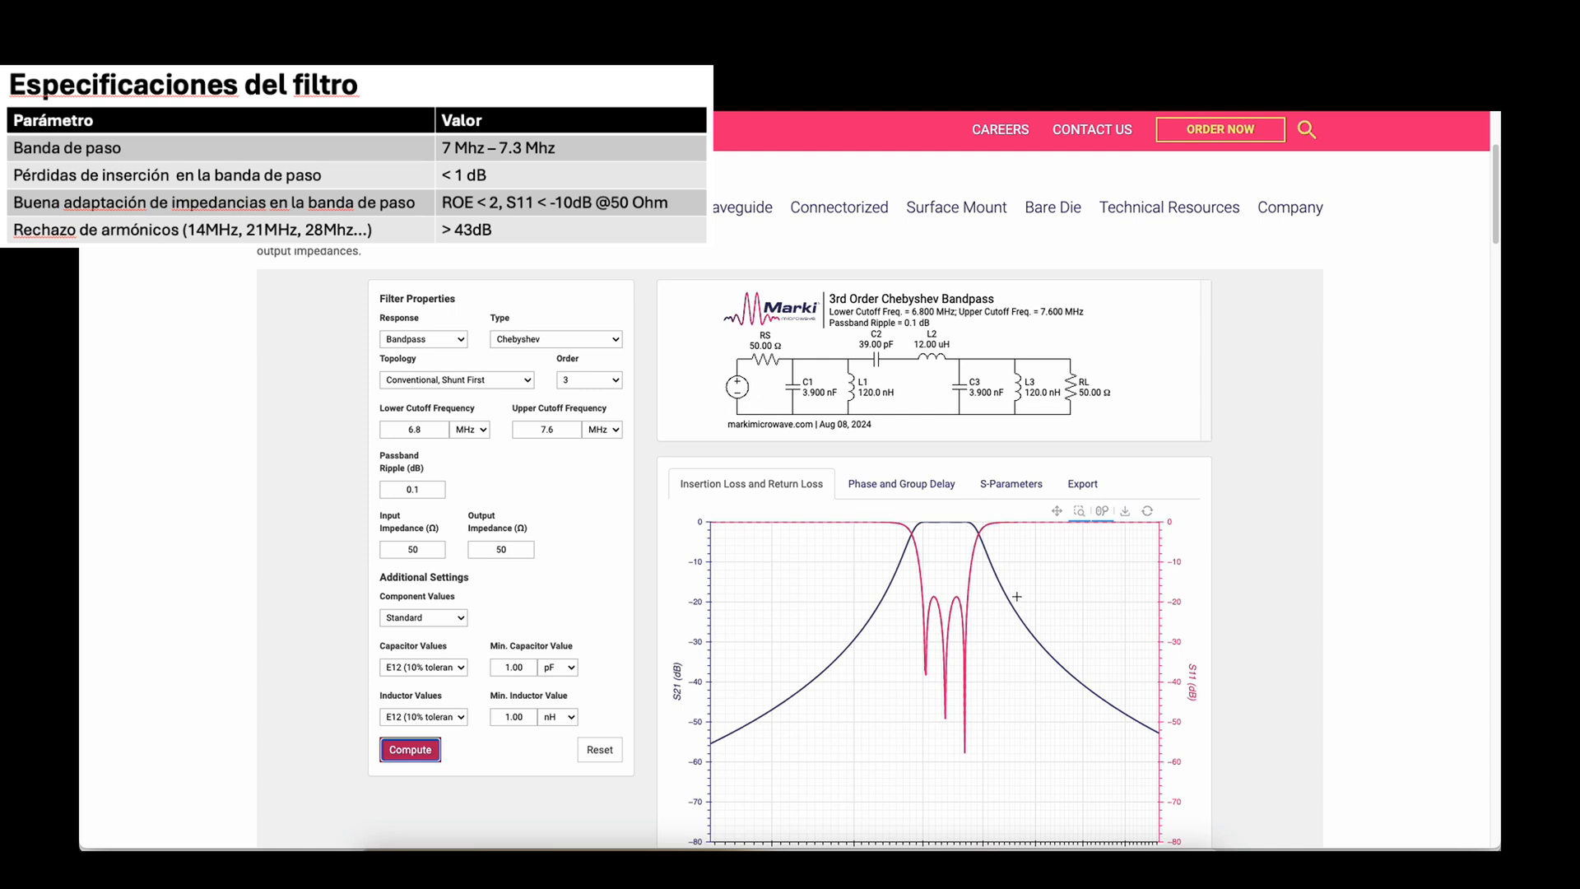
# Examine the Chebyshev response, checking S21 rejection above the passband and S11 matching near 7 MHz
pyautogui.scroll(-1, 1003, 663)
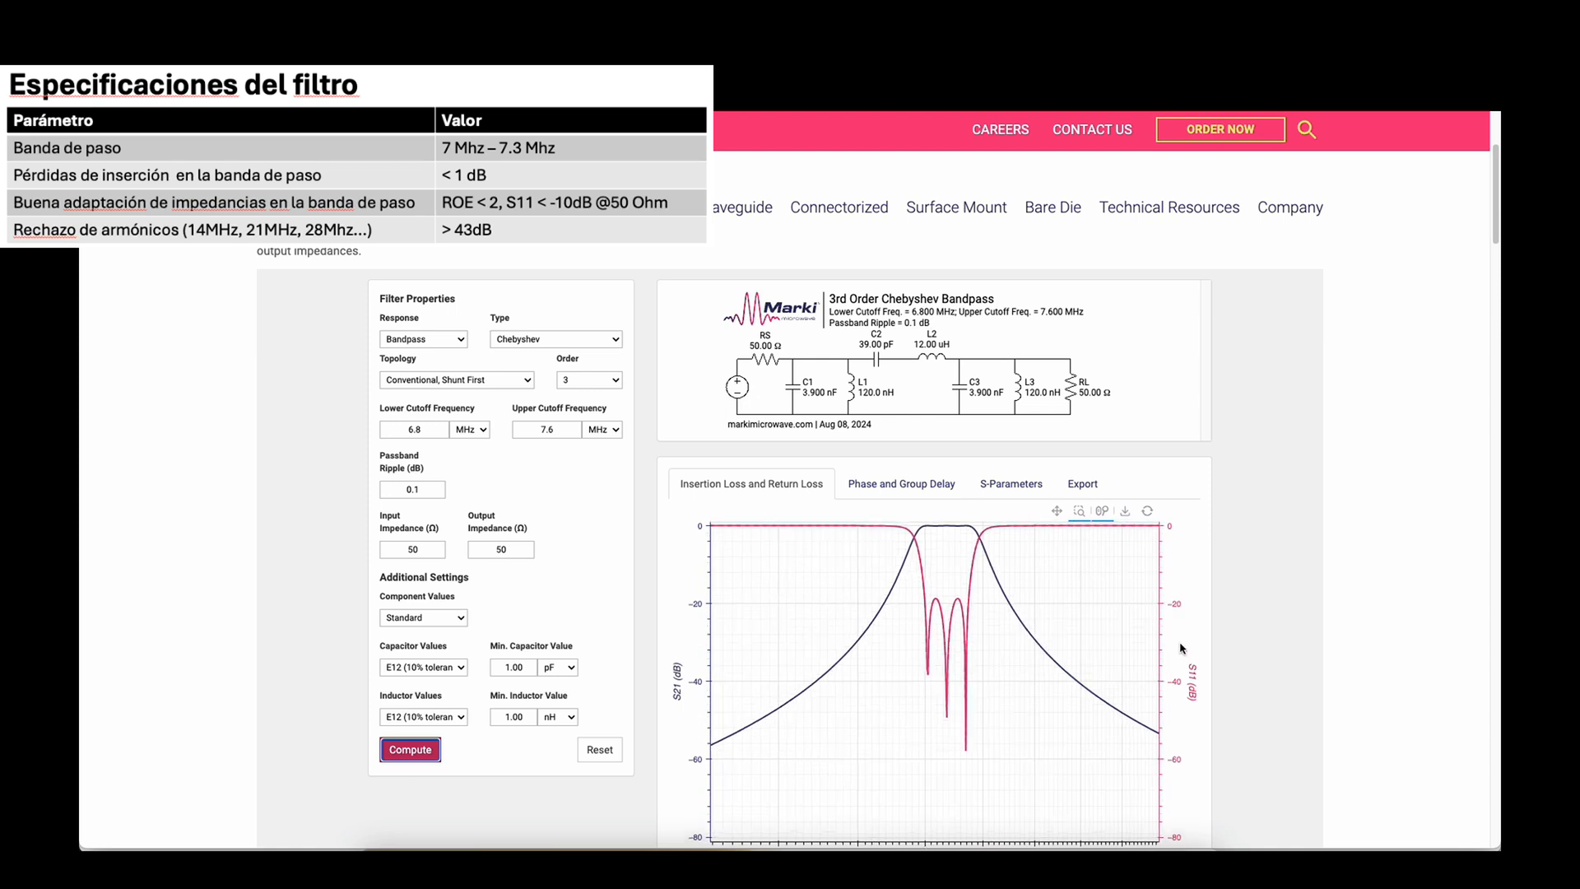
pyautogui.scroll(-1, 1320, 629)
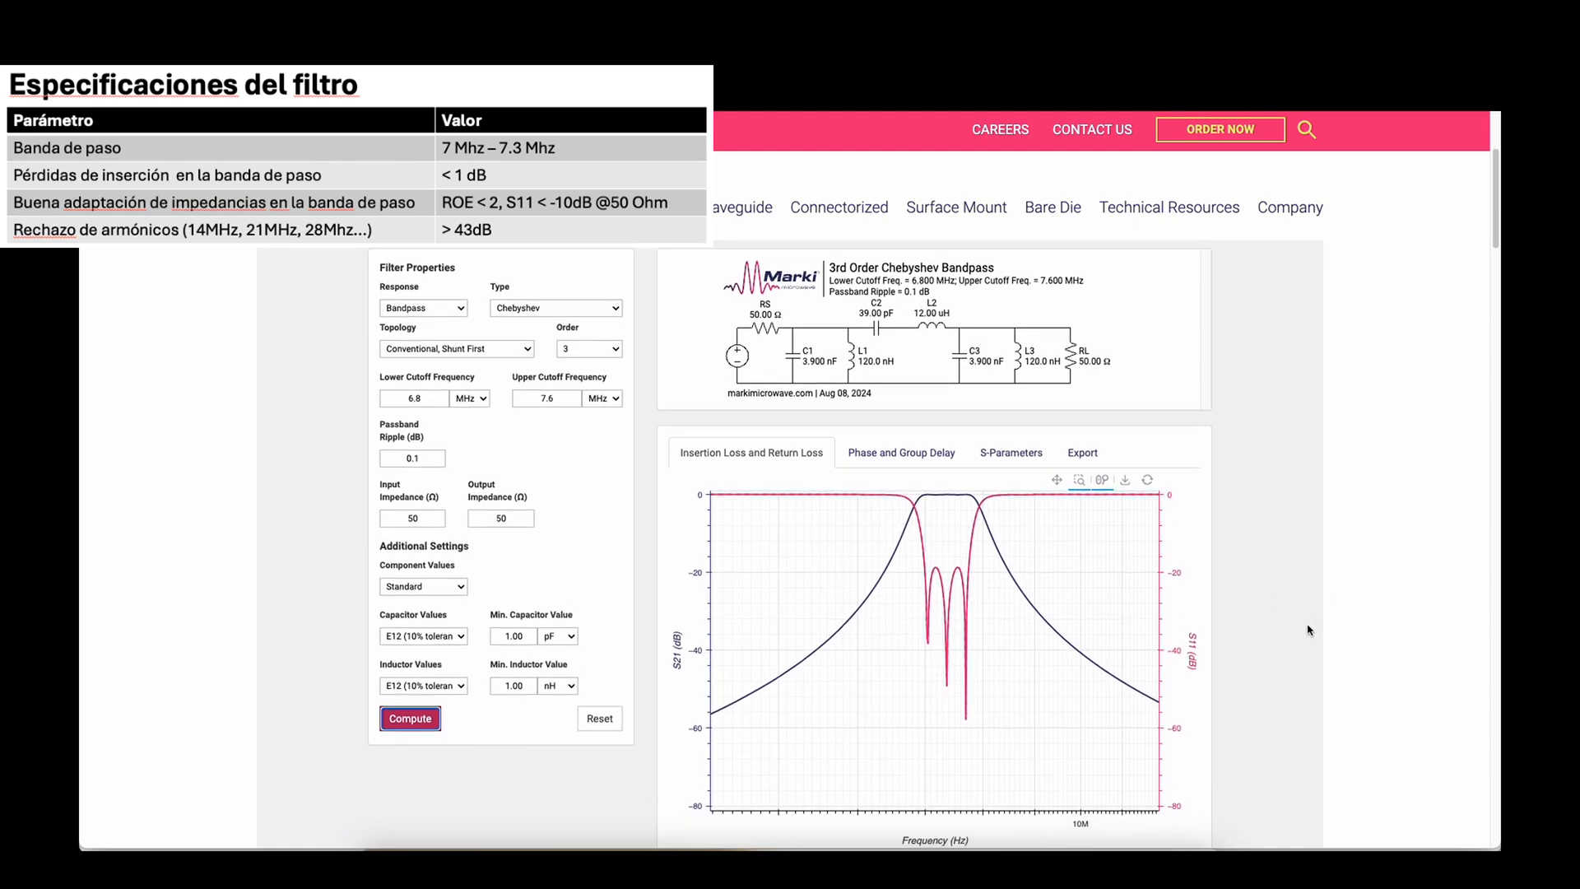
pyautogui.moveTo(1077, 653)
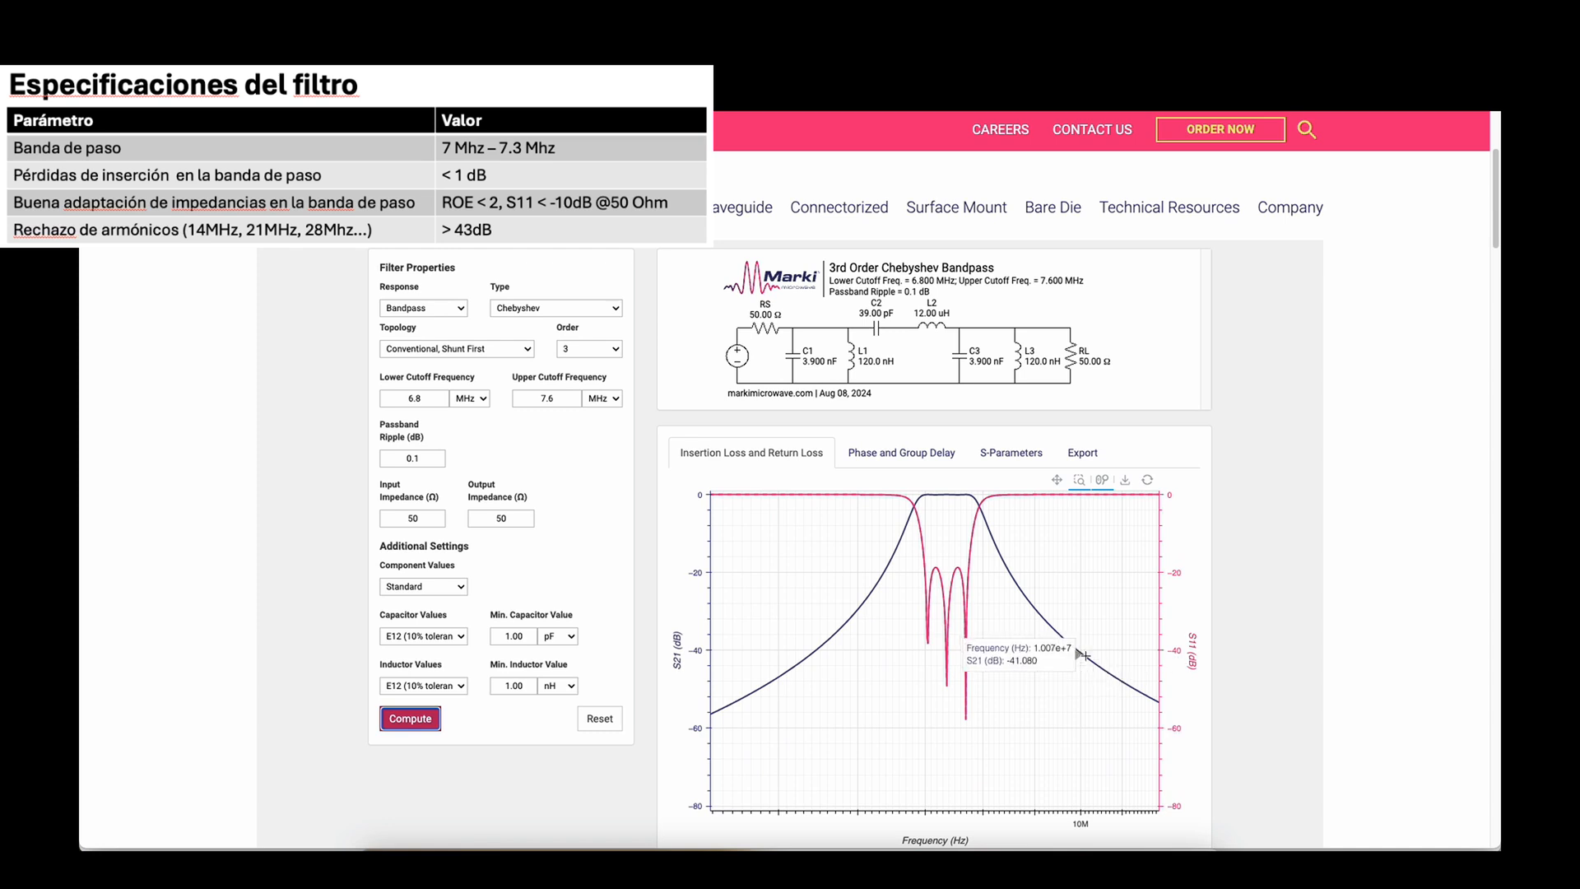
pyautogui.scroll(-1, 1120, 677)
pyautogui.scroll(-5, 1120, 677)
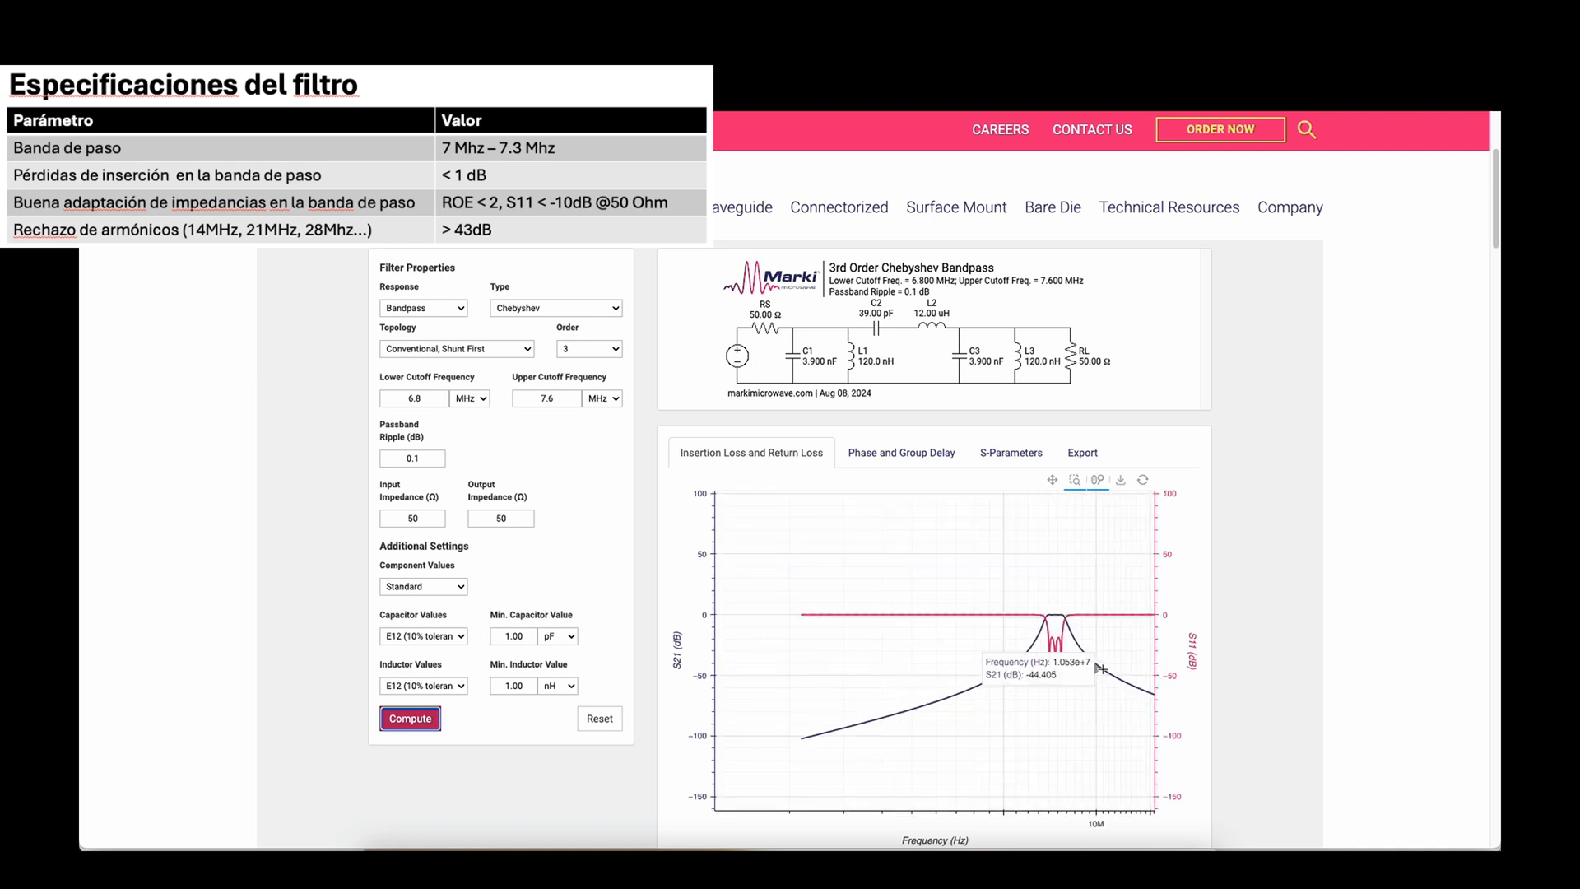
pyautogui.scroll(1, 1100, 668)
pyautogui.scroll(2, 1099, 669)
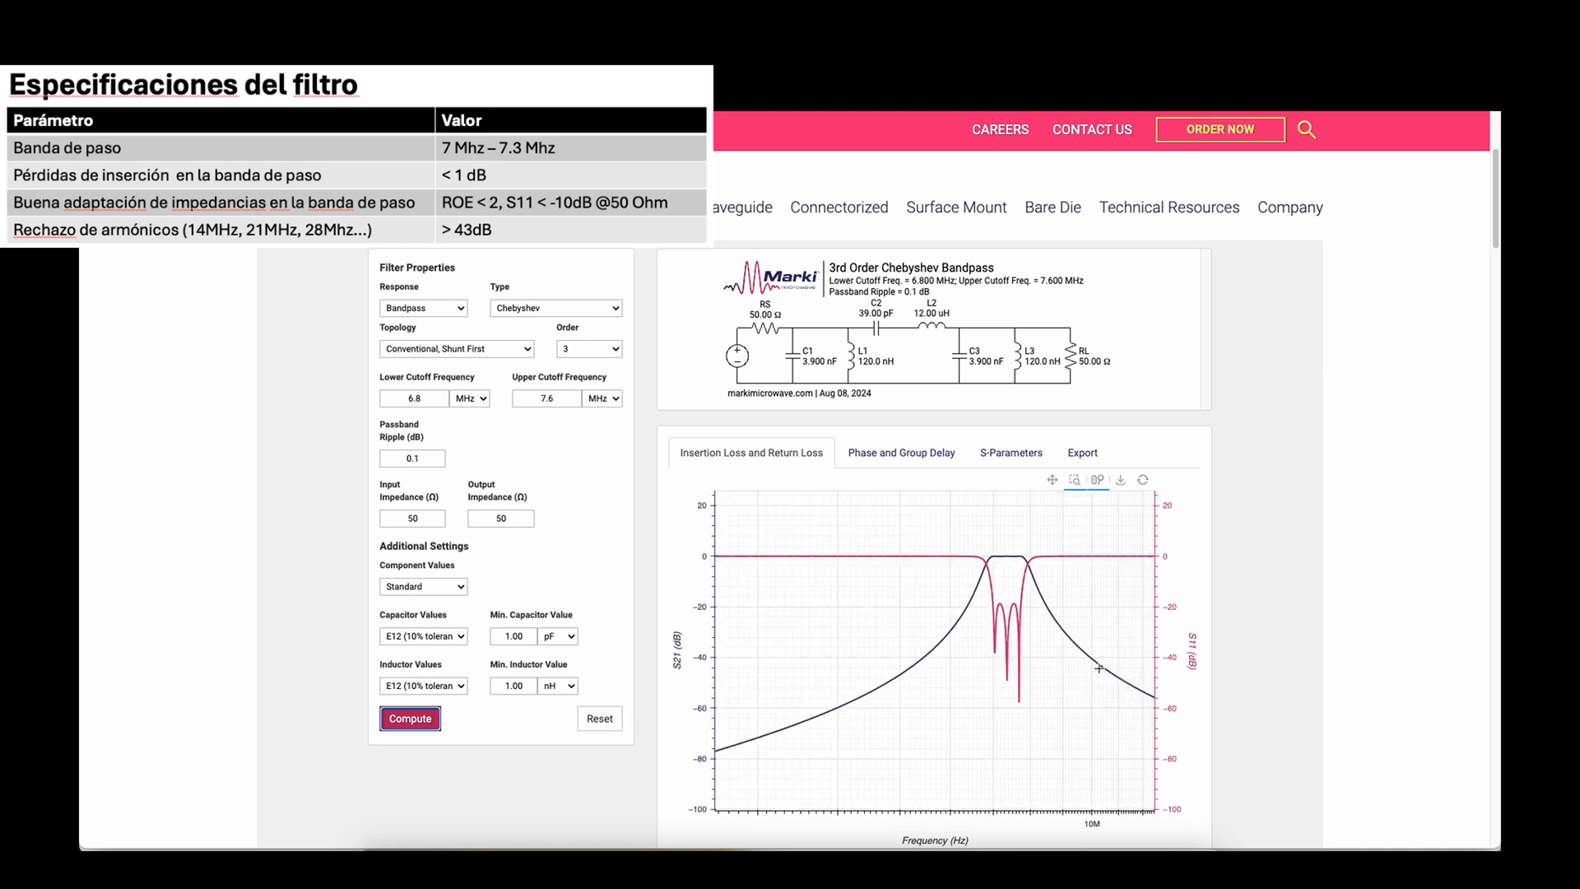
pyautogui.scroll(1, 1095, 668)
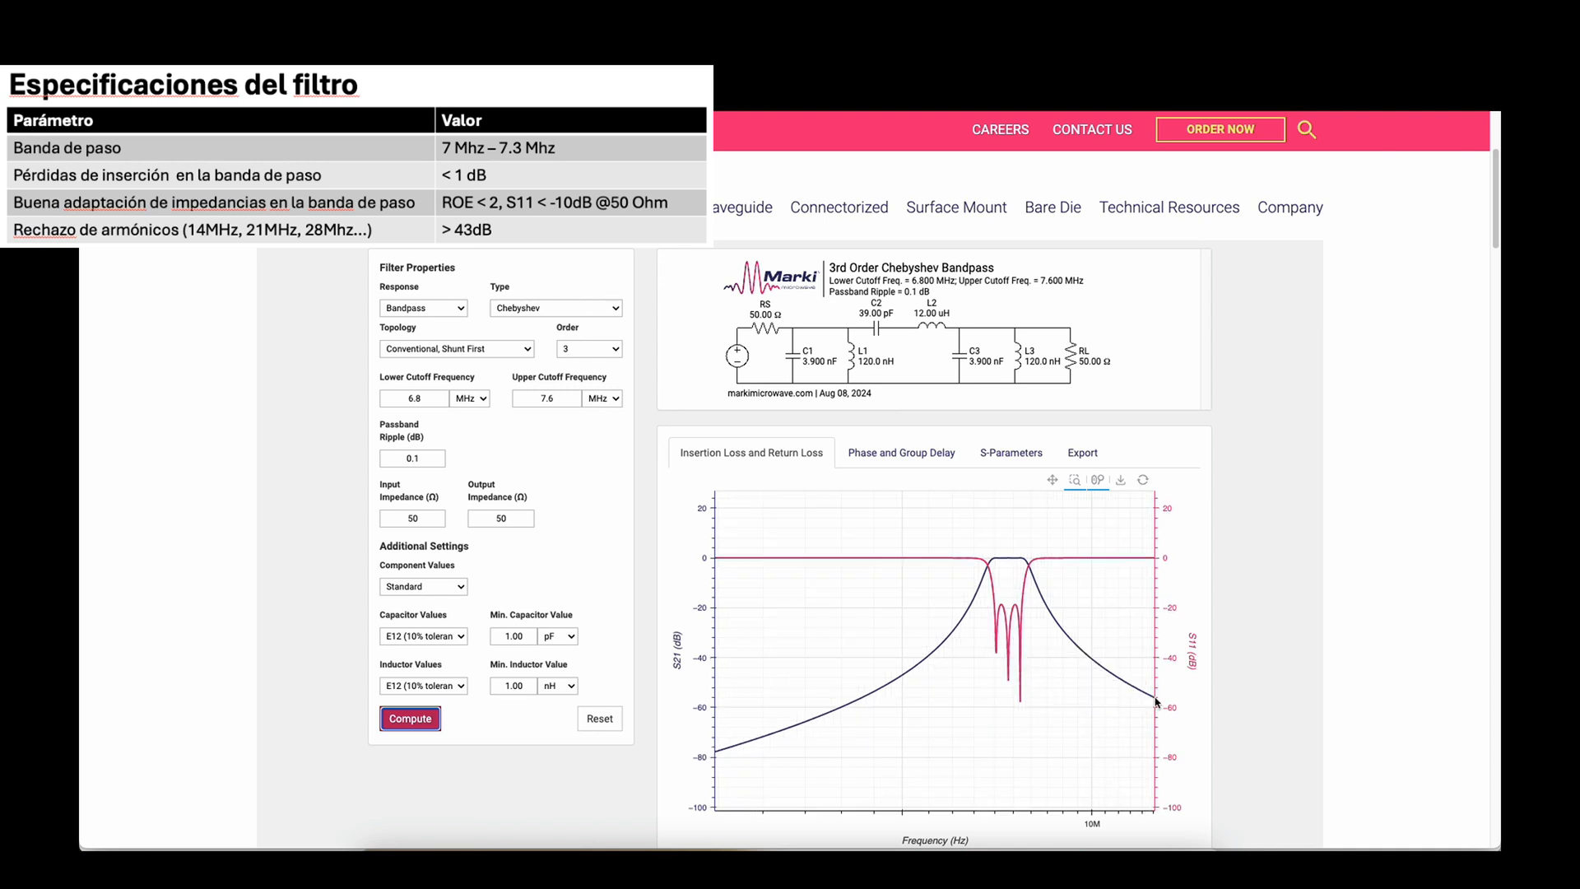
pyautogui.scroll(1, 1067, 655)
pyautogui.scroll(4, 1067, 651)
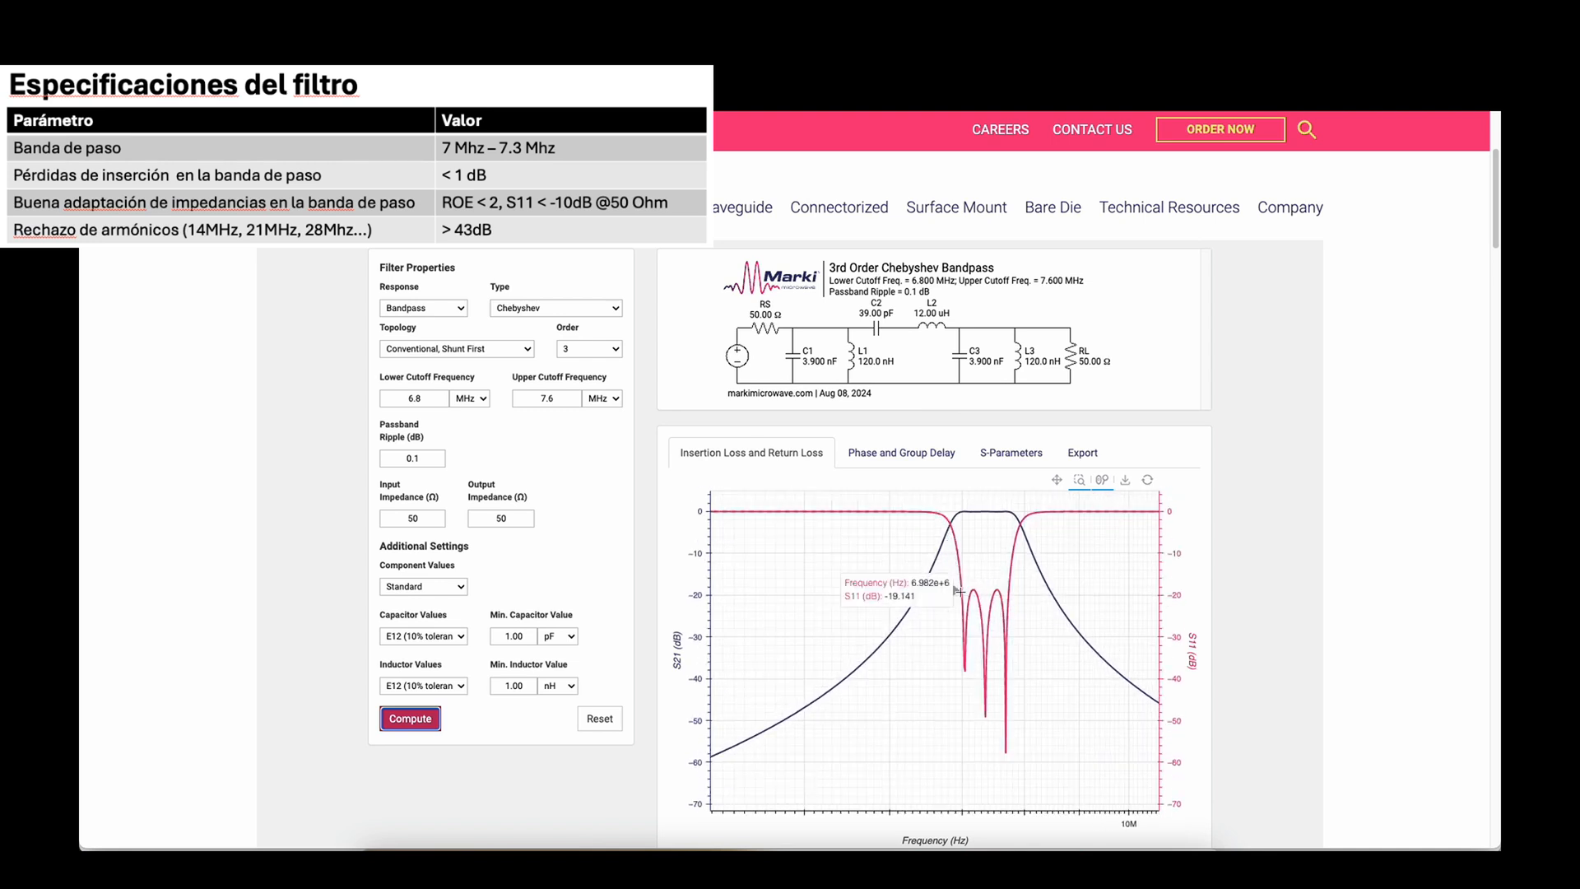
pyautogui.moveTo(961, 583)
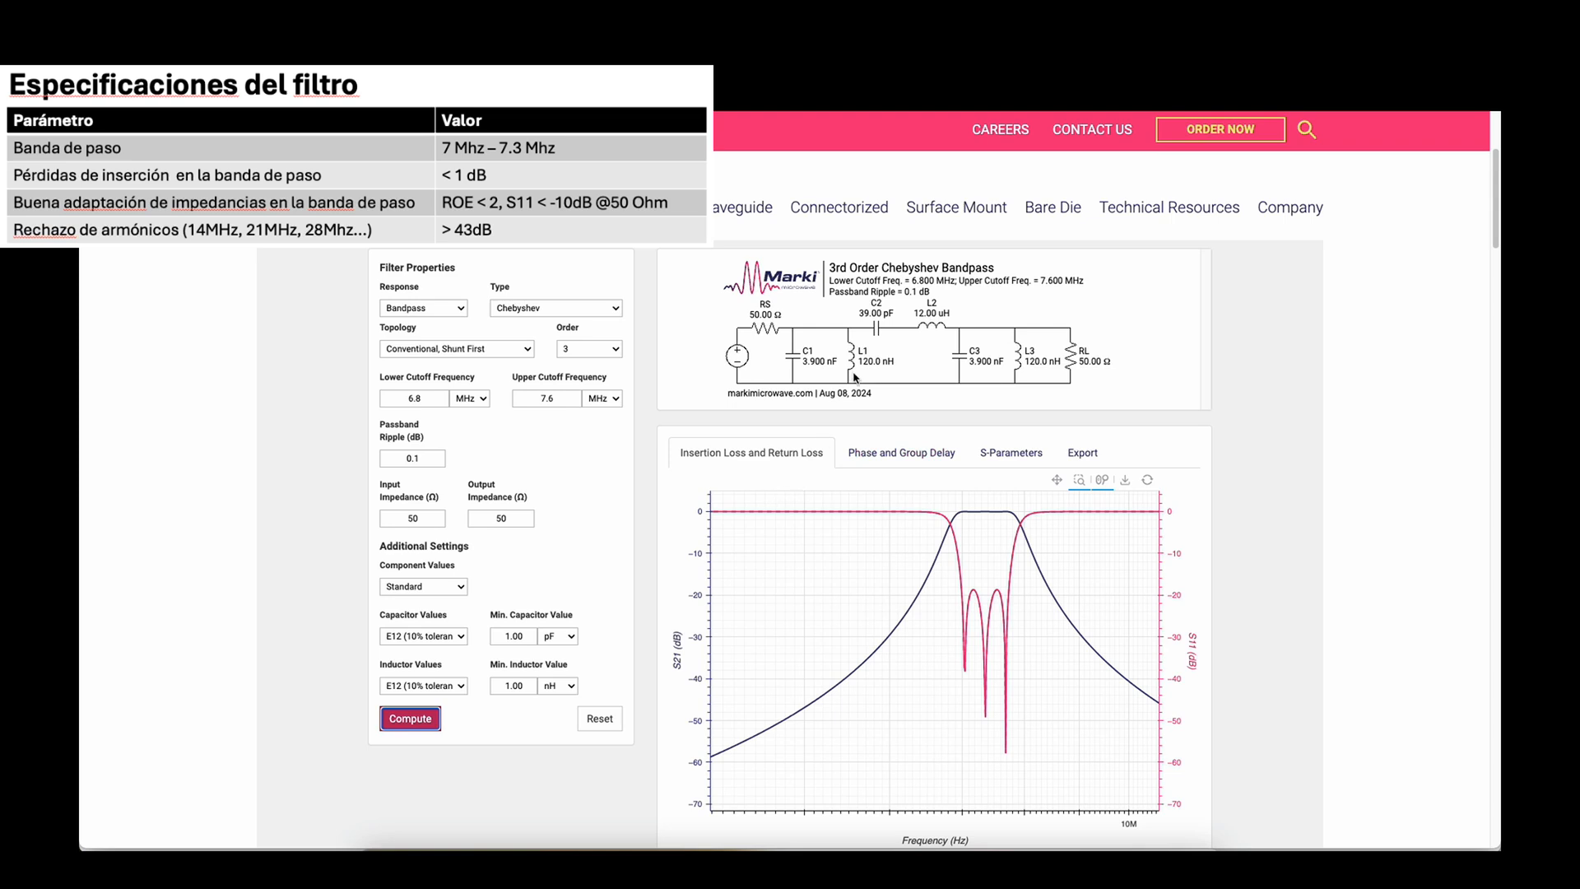
# Change the filter type to Elliptic, keeping 0.1 dB ripple and 50 dB stopband attenuation, and recompute the design
pyautogui.click(618, 309)
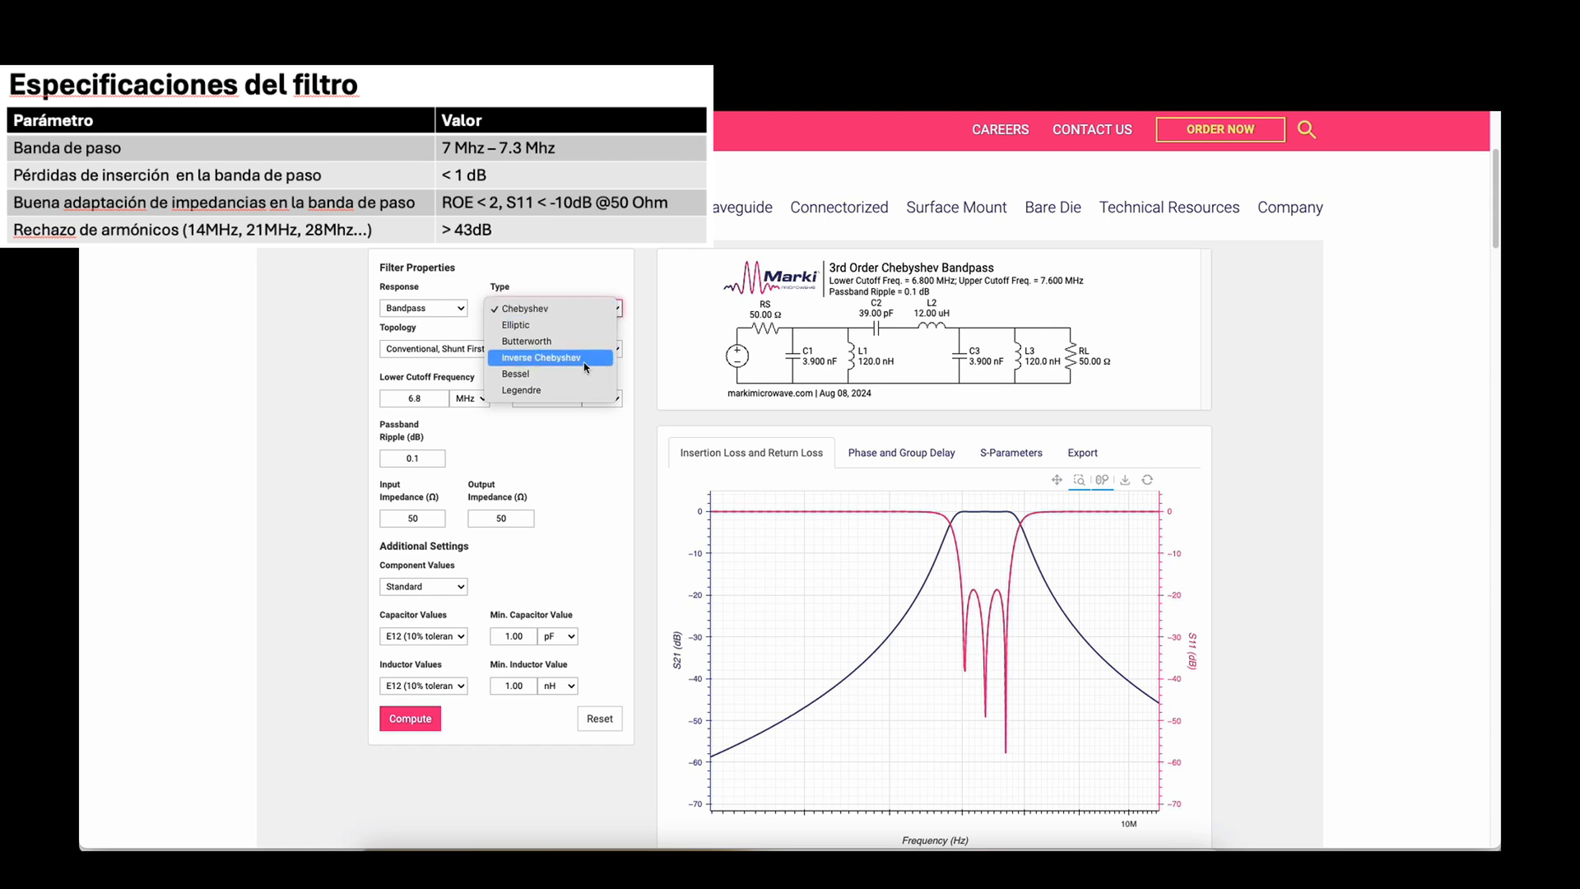
pyautogui.click(572, 326)
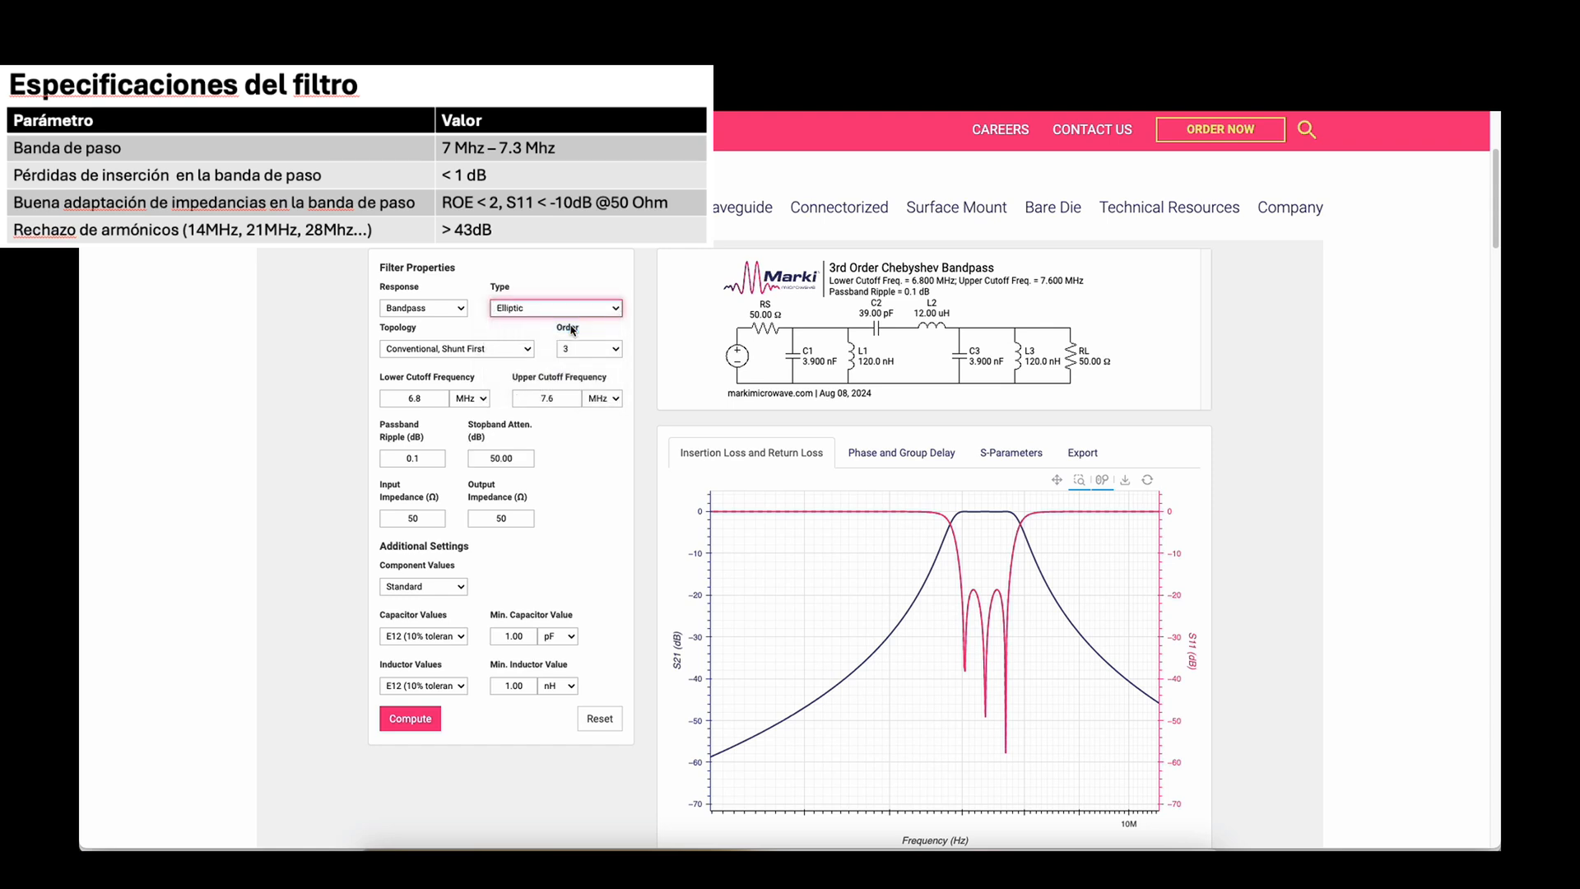
pyautogui.click(424, 720)
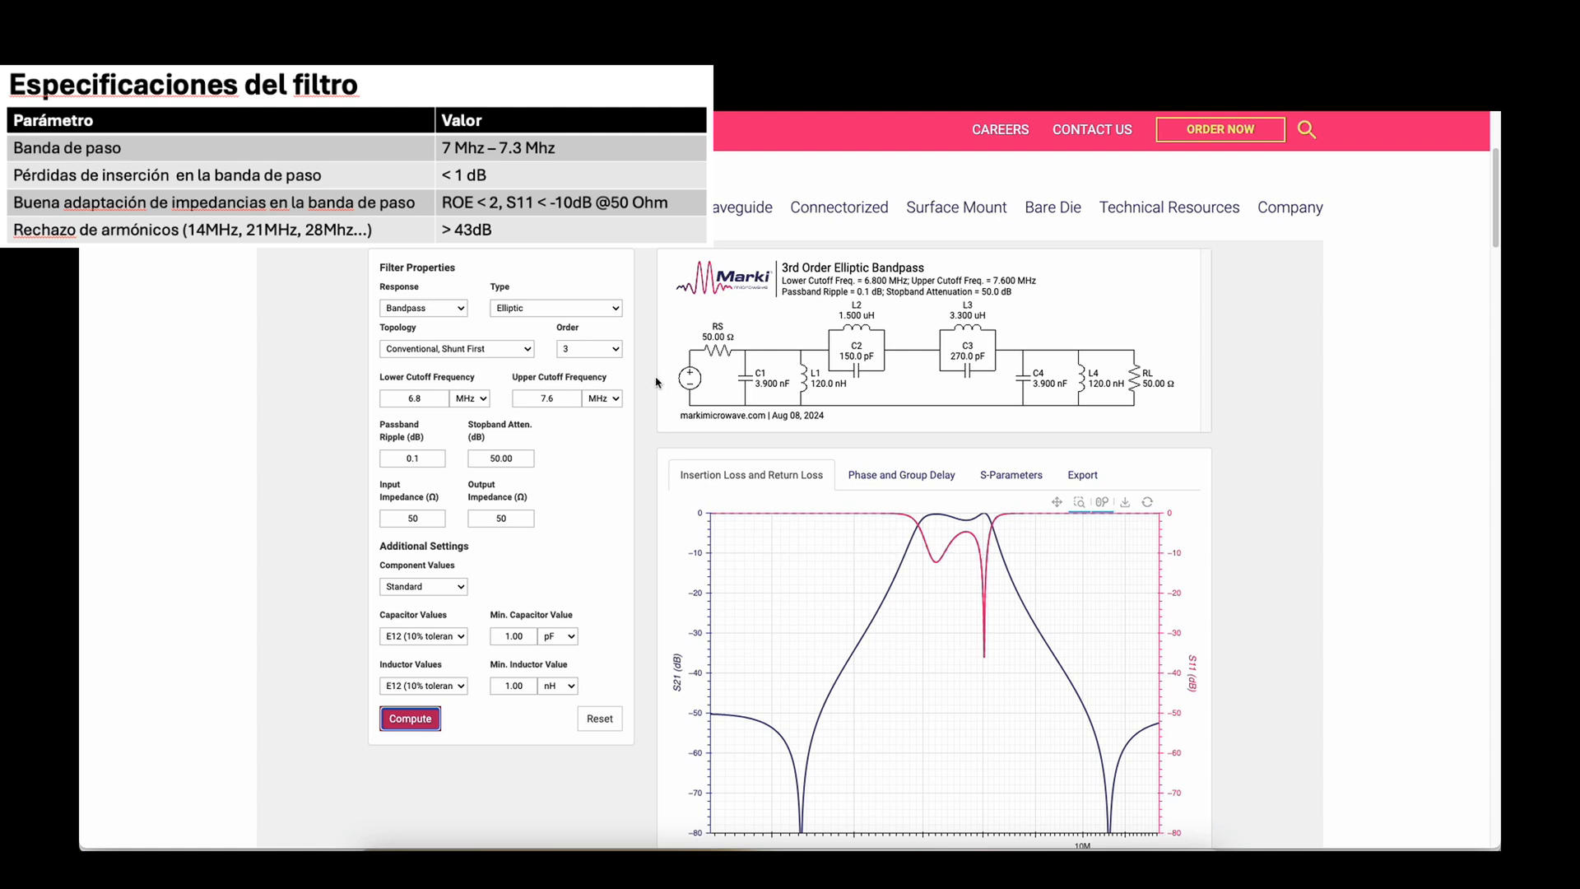
# Change the filter type back to Chebyshev and recompute the third-order design
pyautogui.click(613, 308)
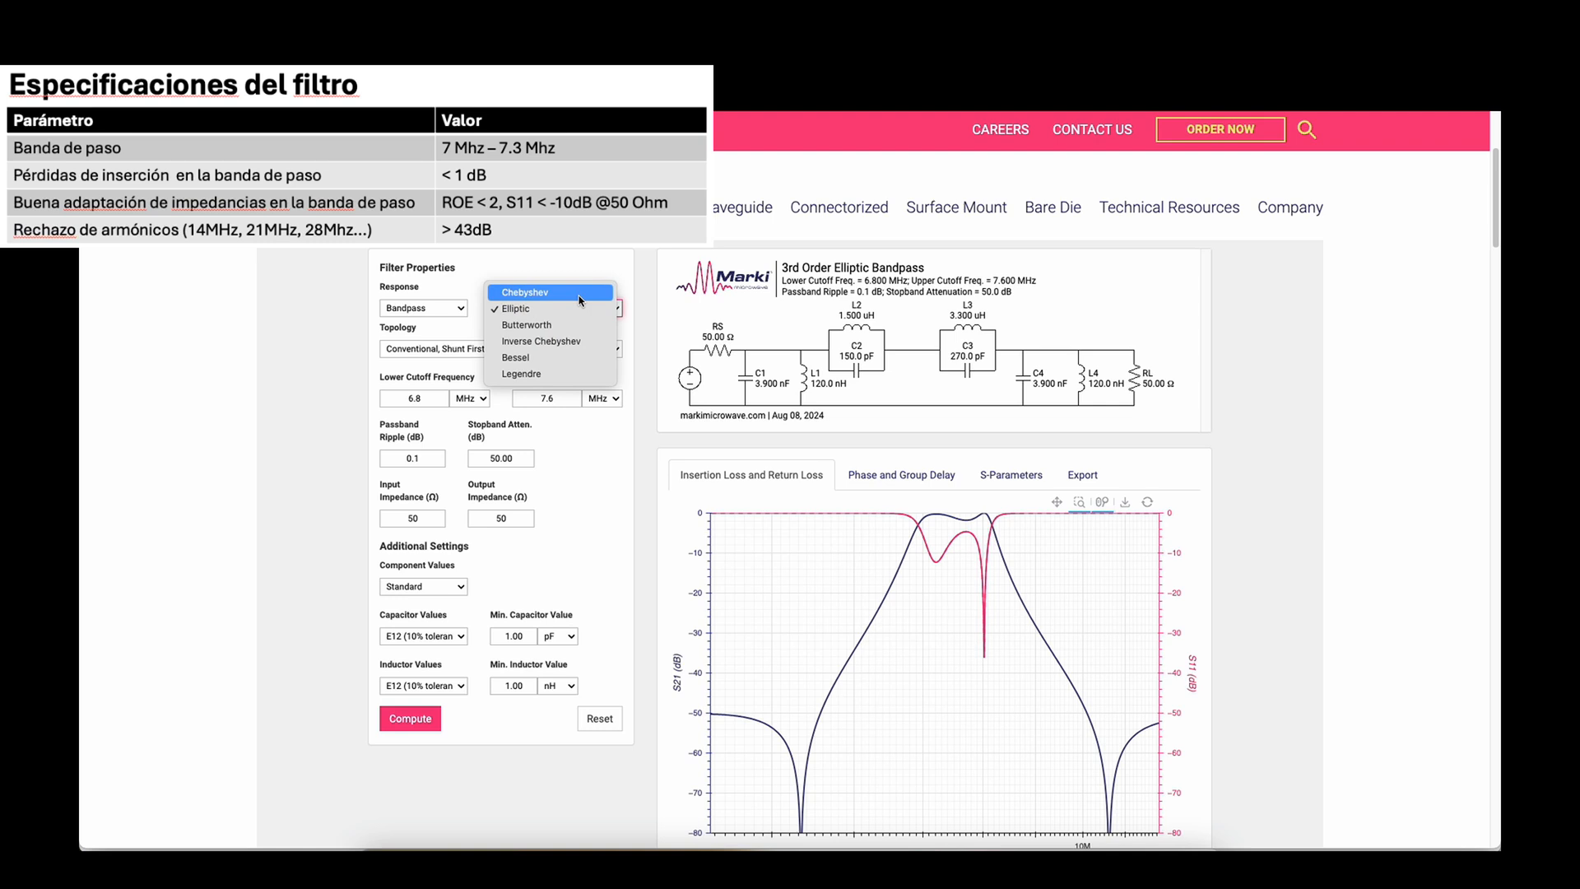
pyautogui.click(524, 292)
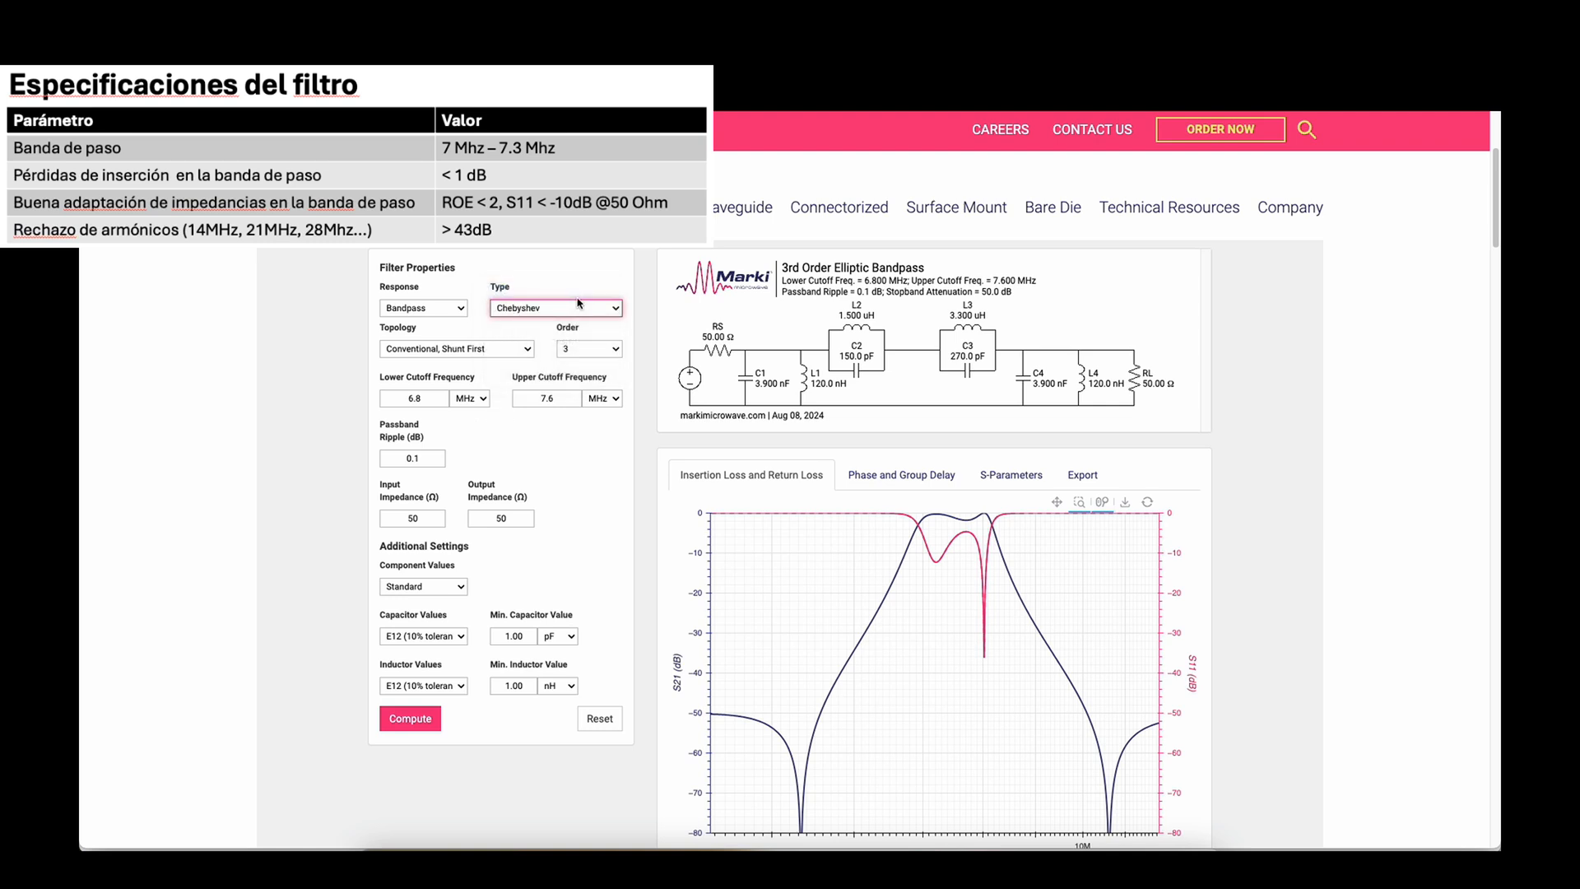
pyautogui.click(422, 721)
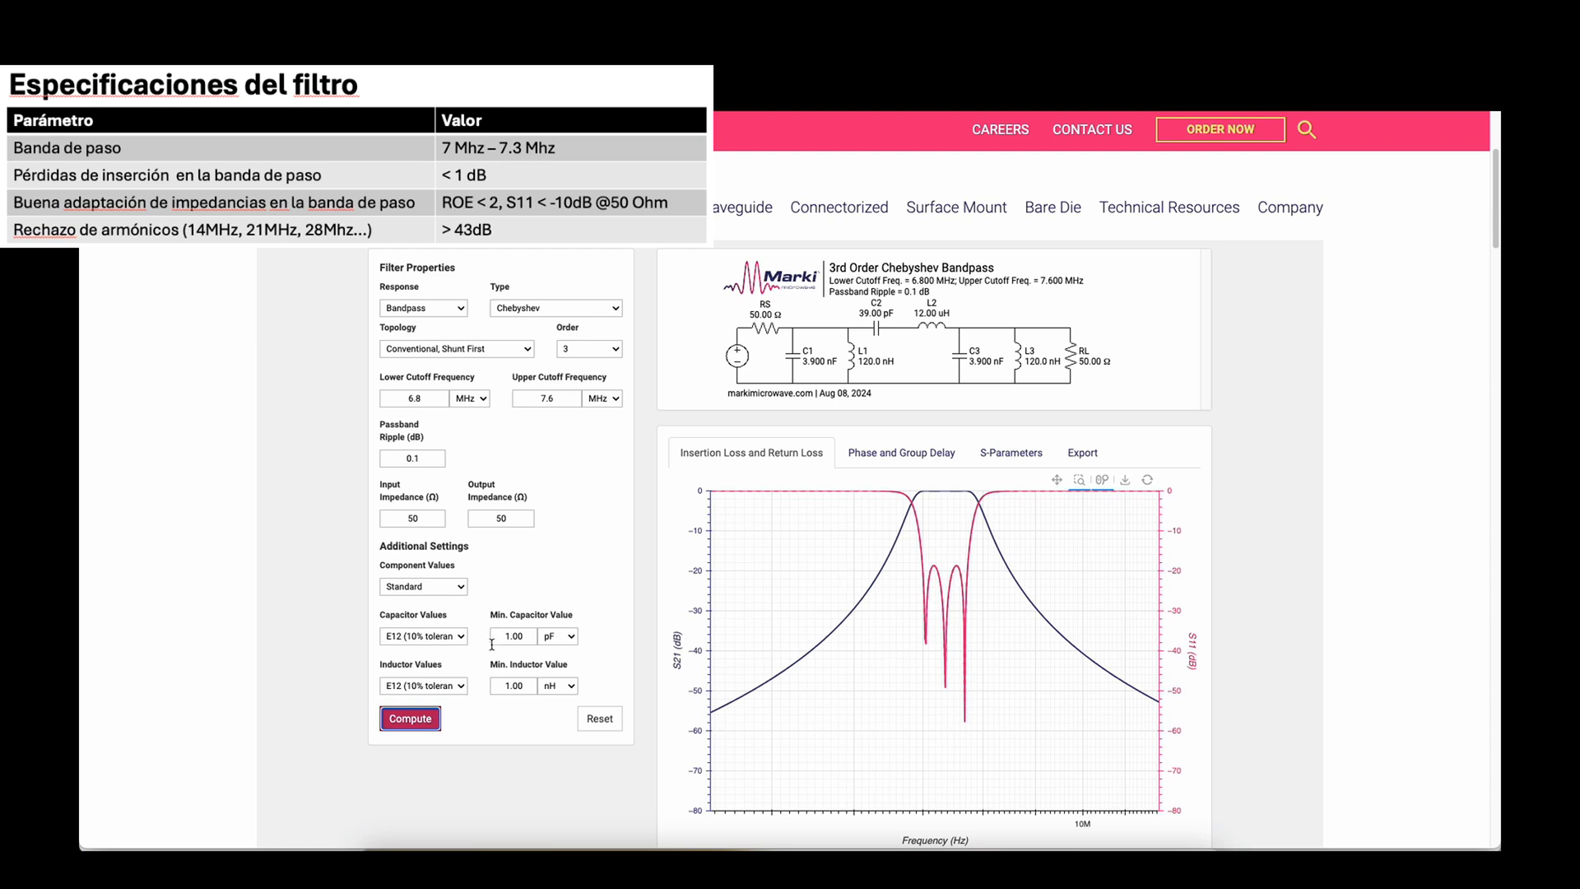
# Set both the capacitor and inductor values to the E6 (20% tolerance) series and recompute the filter
pyautogui.click(460, 641)
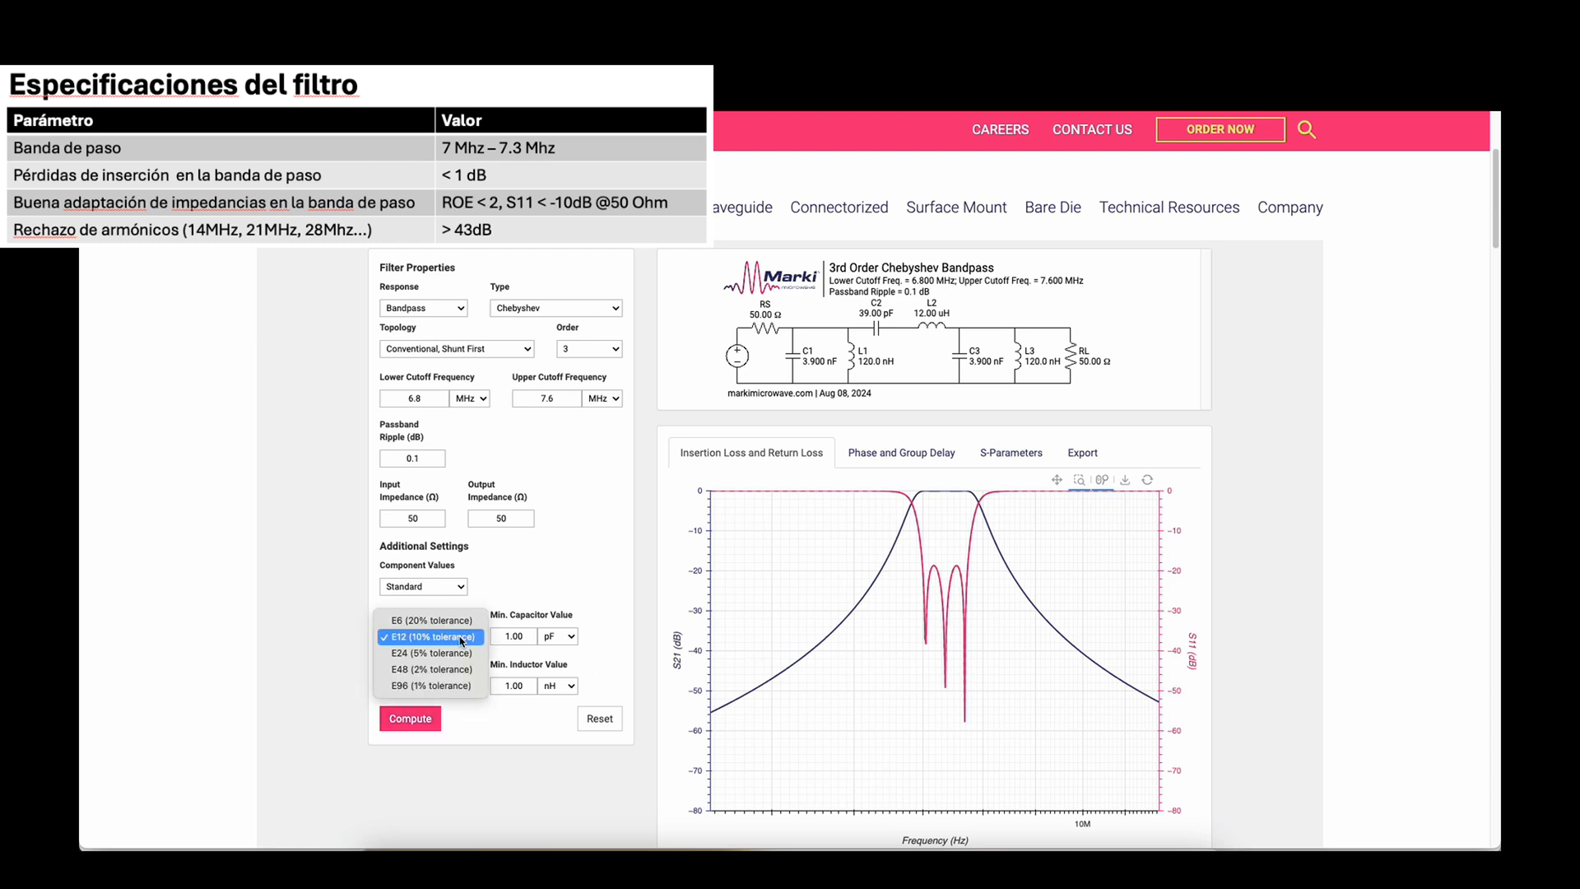
pyautogui.click(436, 620)
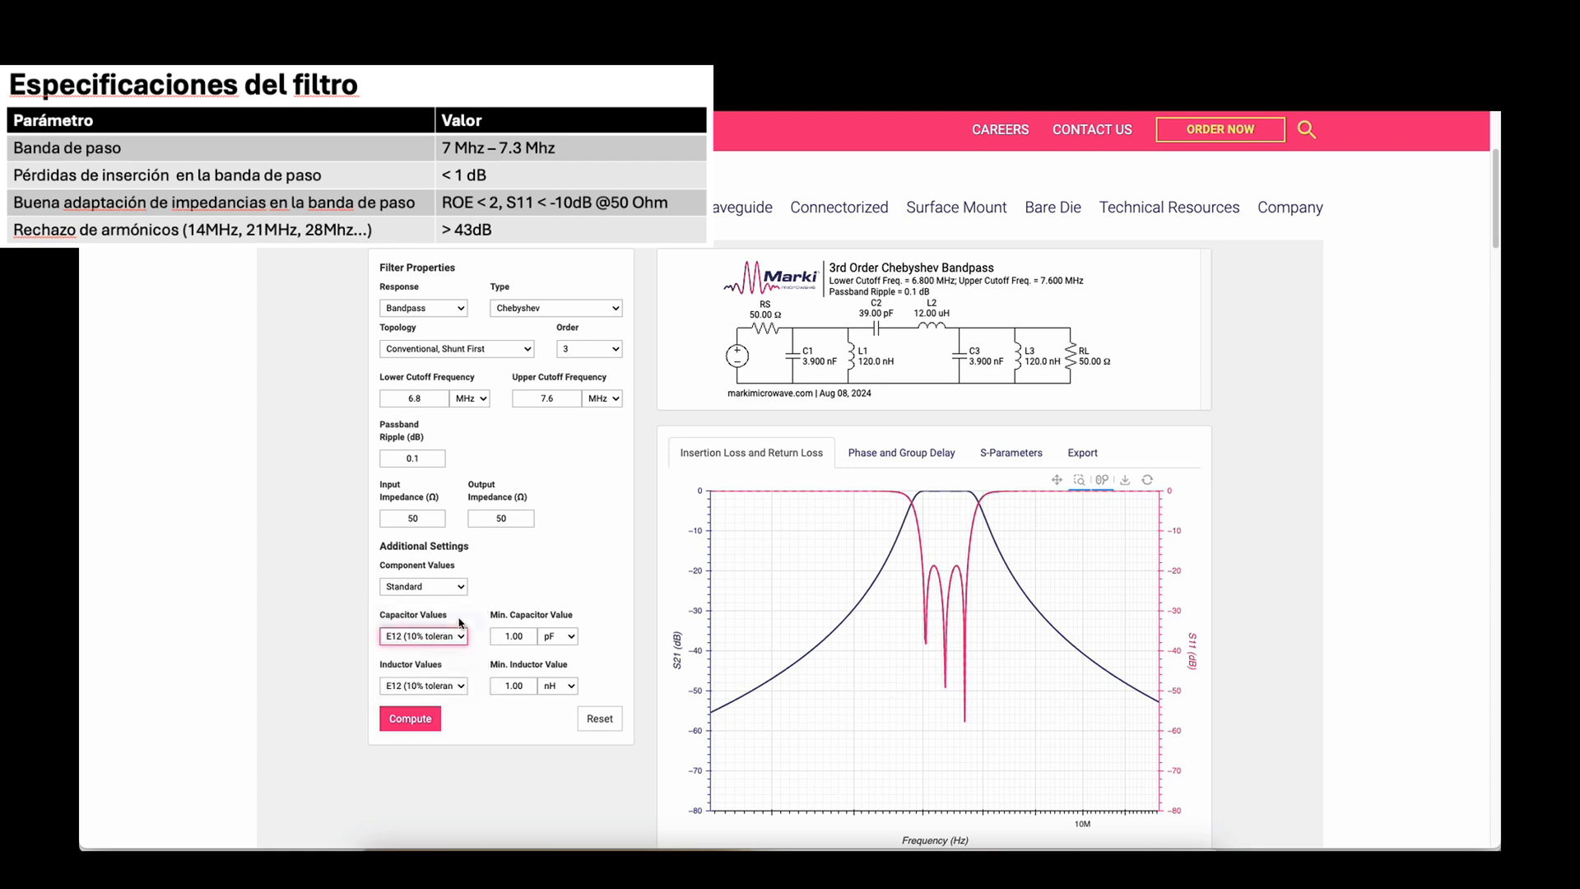
pyautogui.click(462, 688)
pyautogui.click(462, 673)
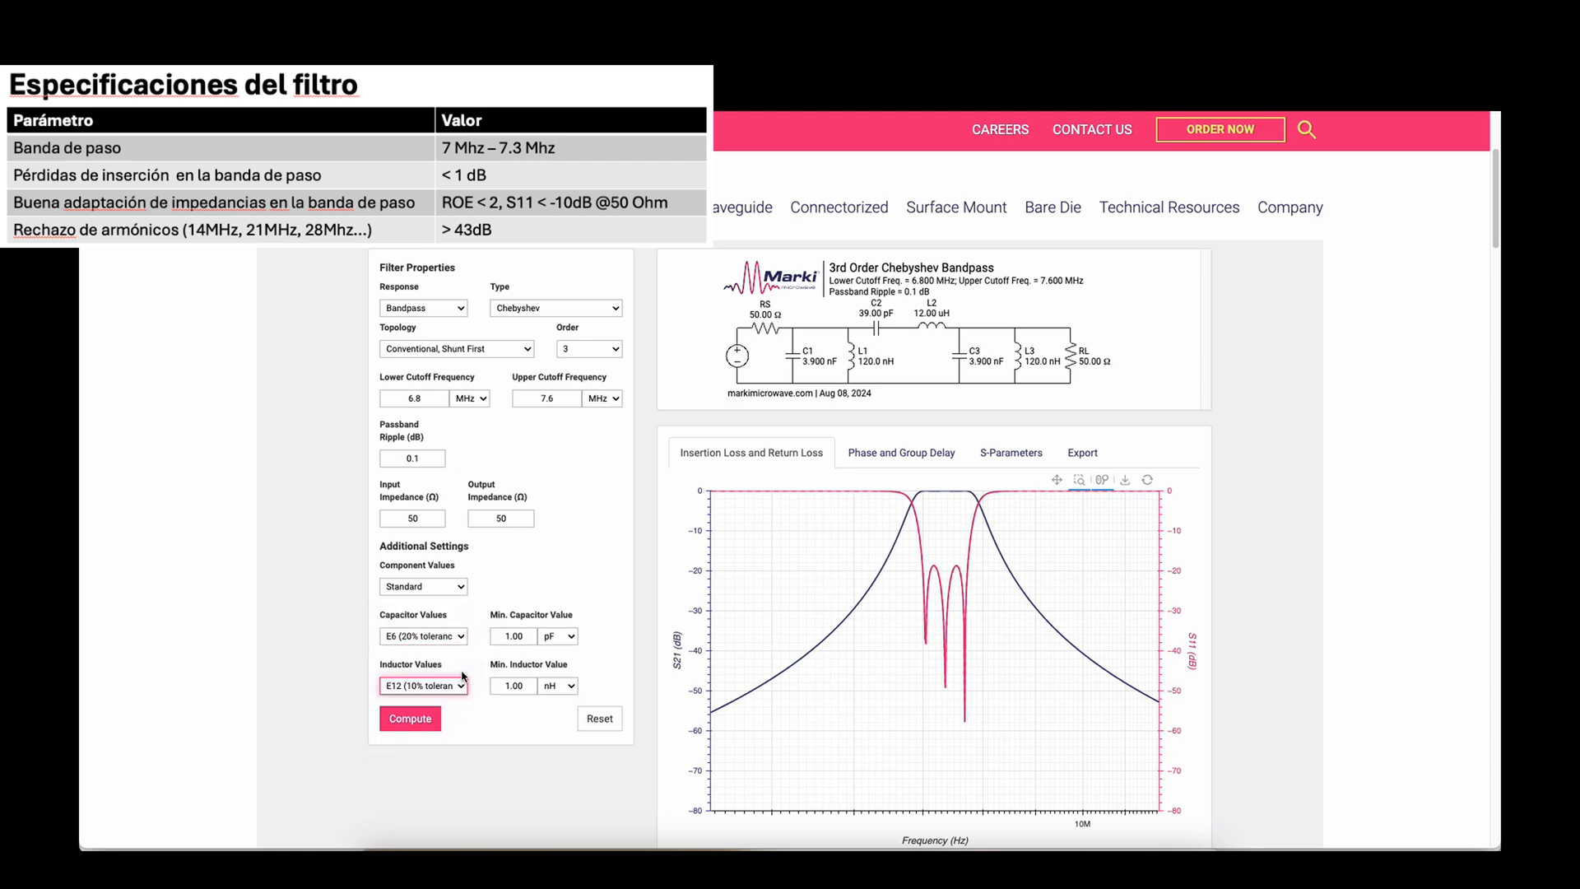
pyautogui.click(424, 722)
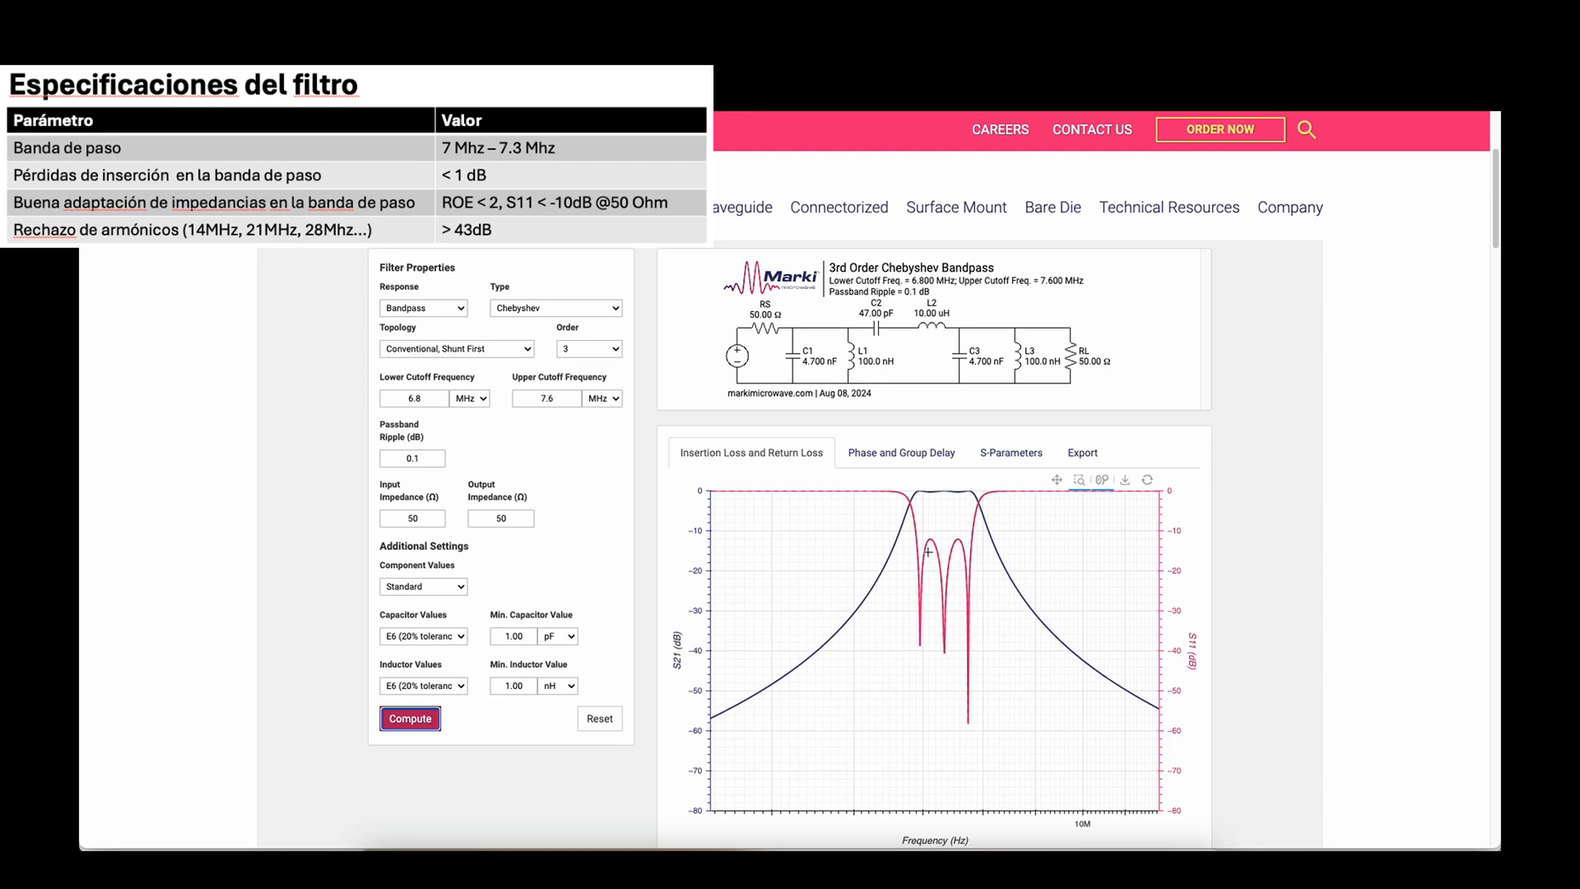
# Change the filter topology to Conventional, Series First and recompute the design
pyautogui.click(528, 352)
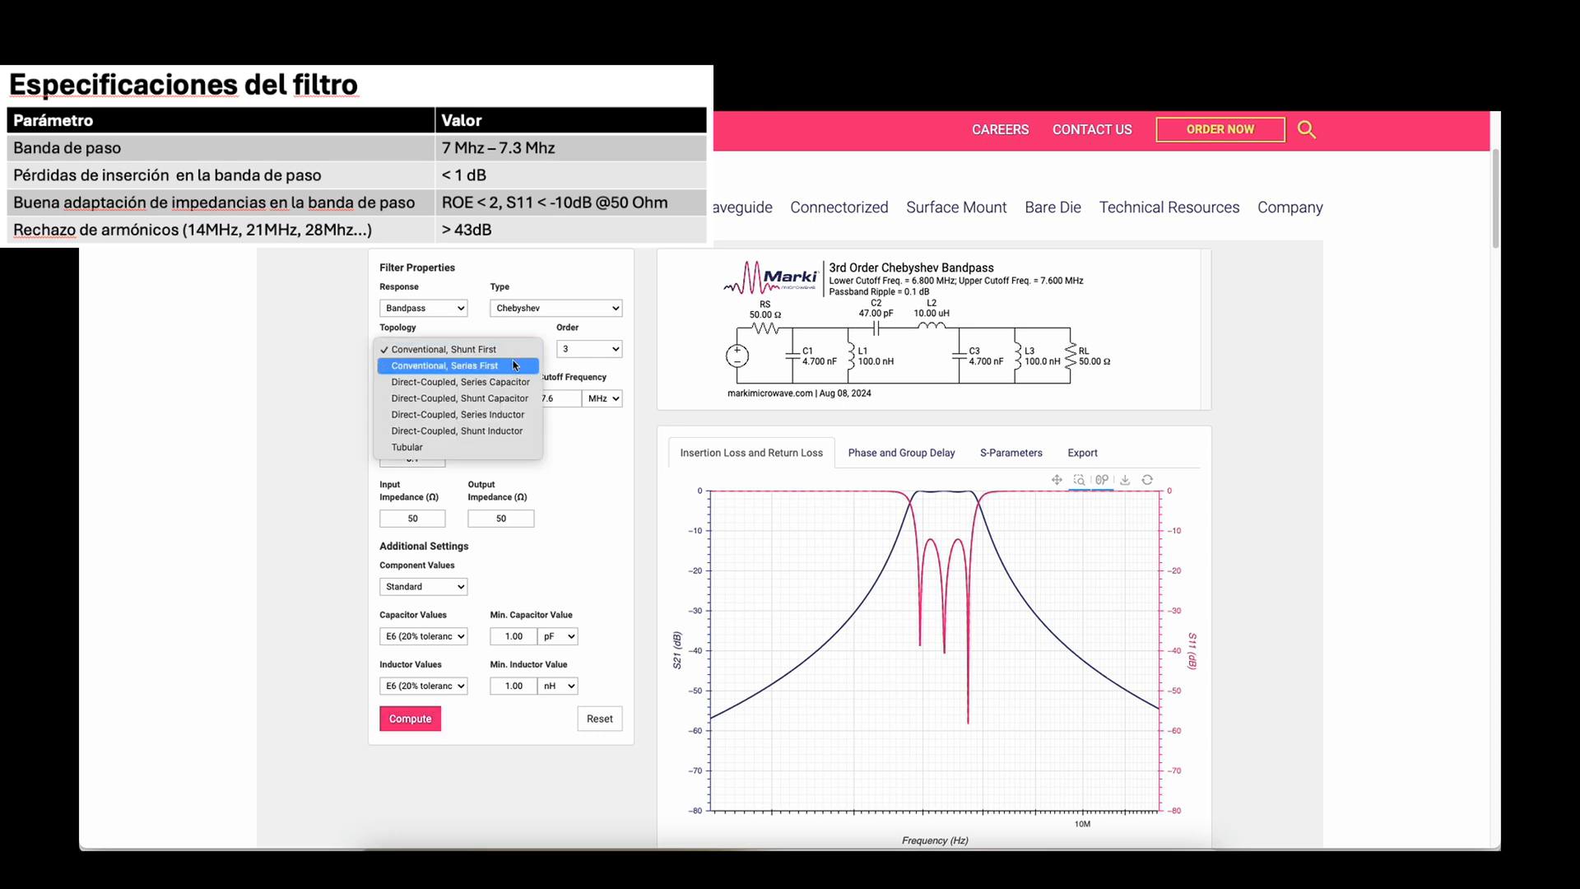
pyautogui.click(603, 471)
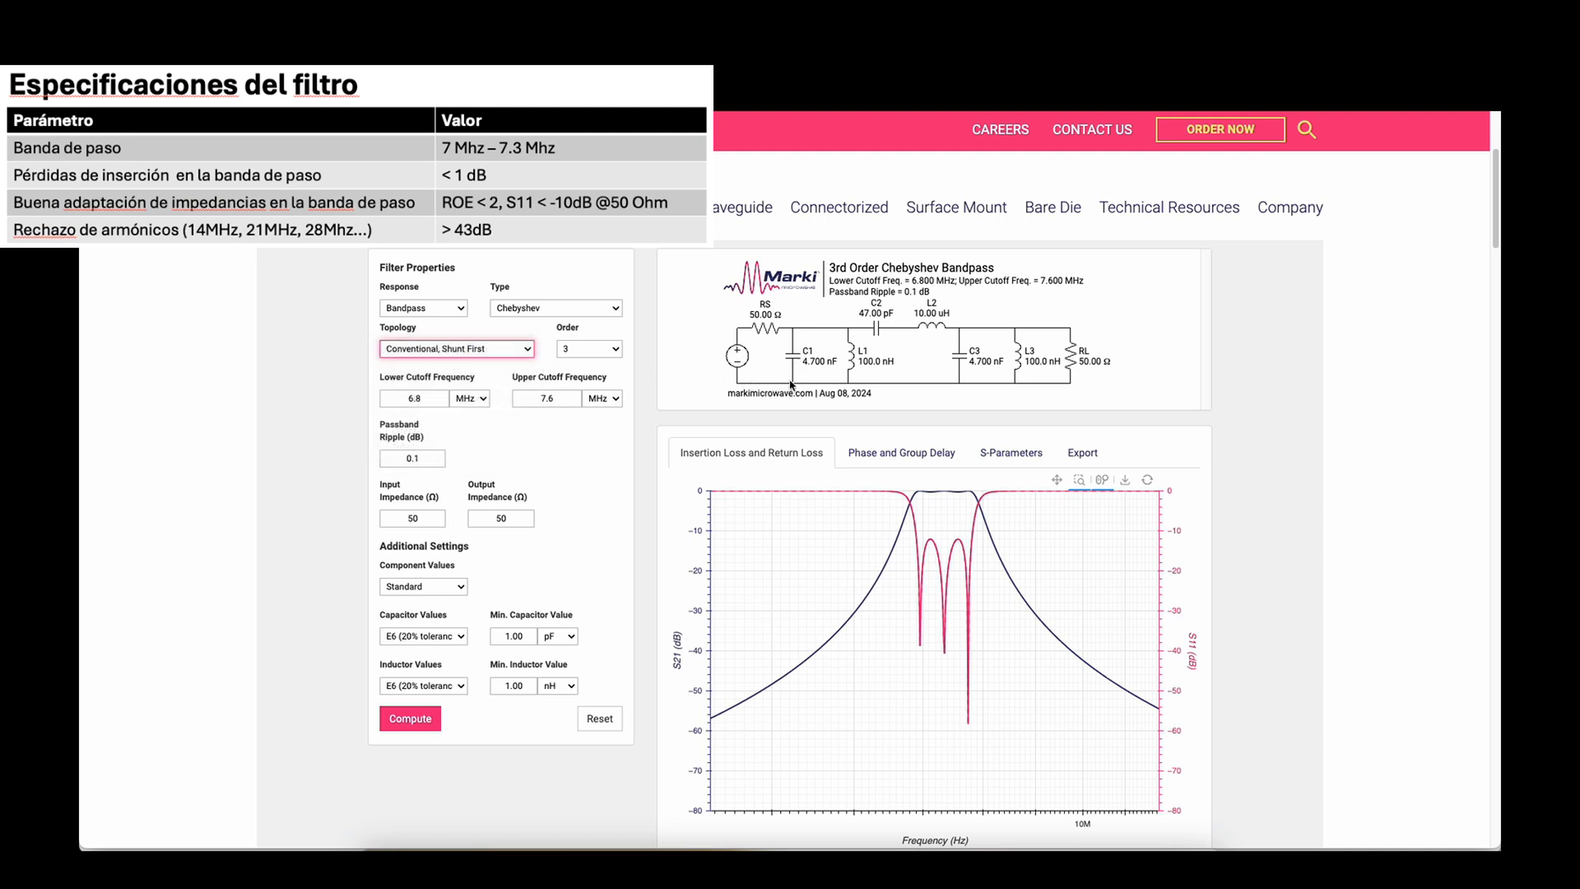
pyautogui.click(527, 349)
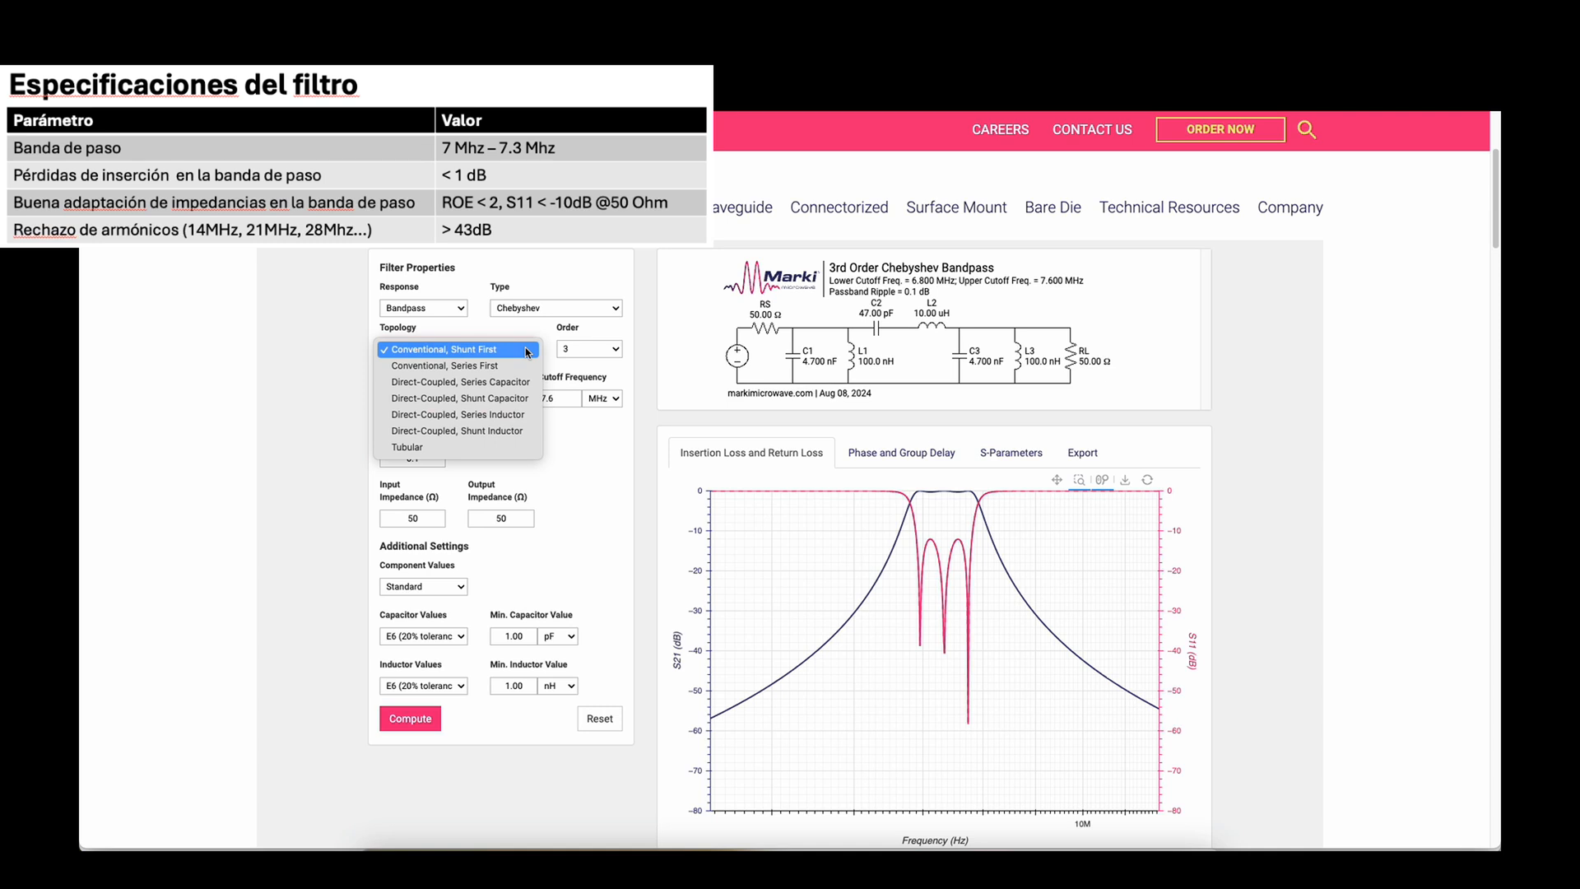
pyautogui.click(512, 363)
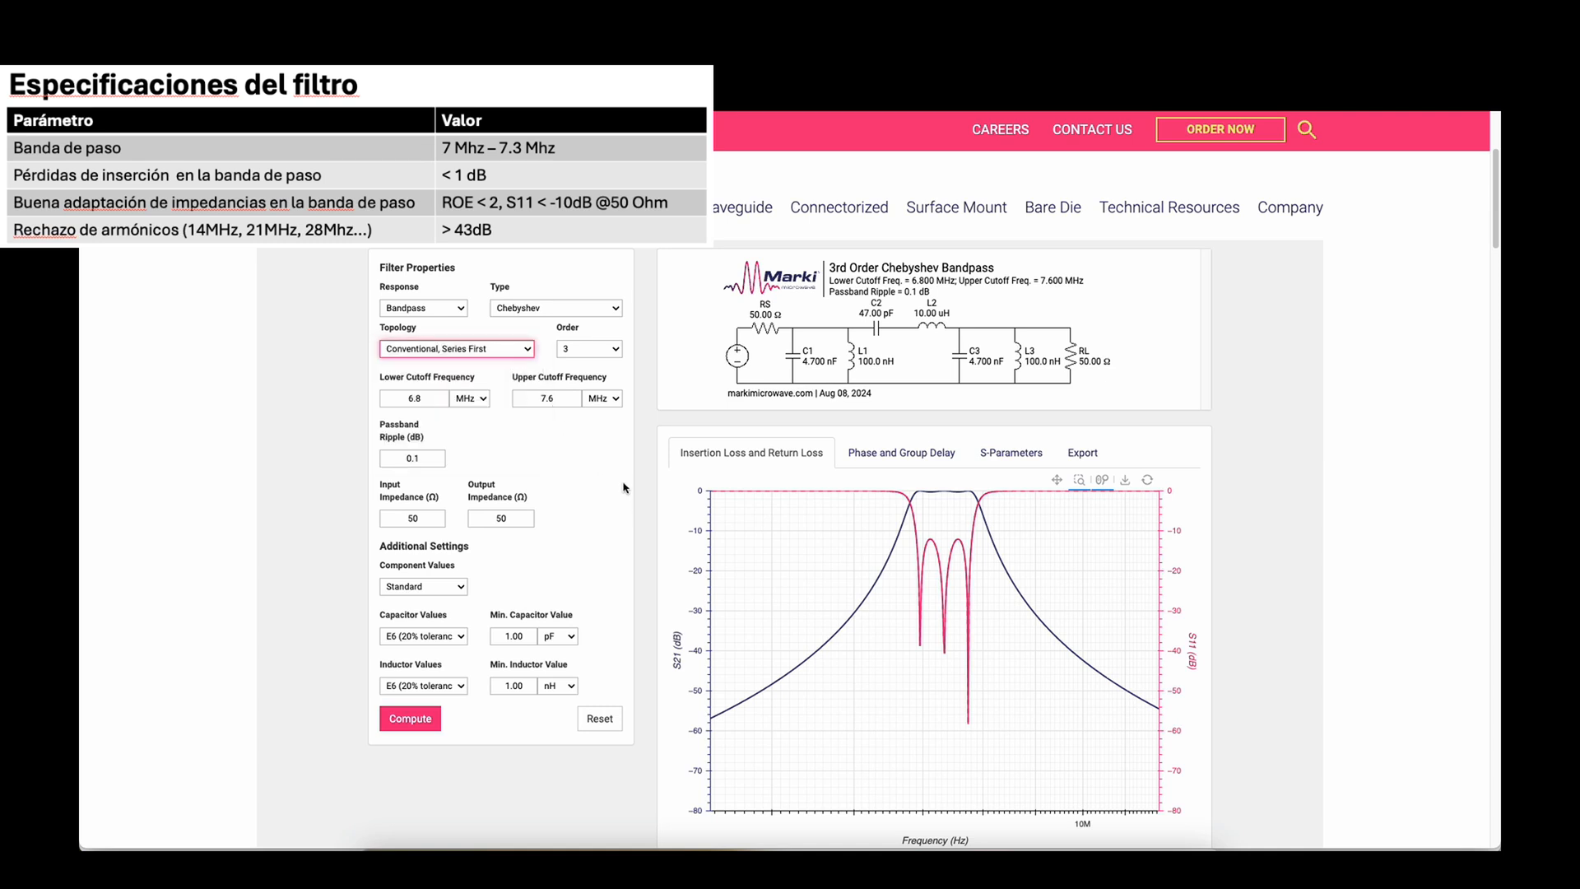
pyautogui.click(415, 722)
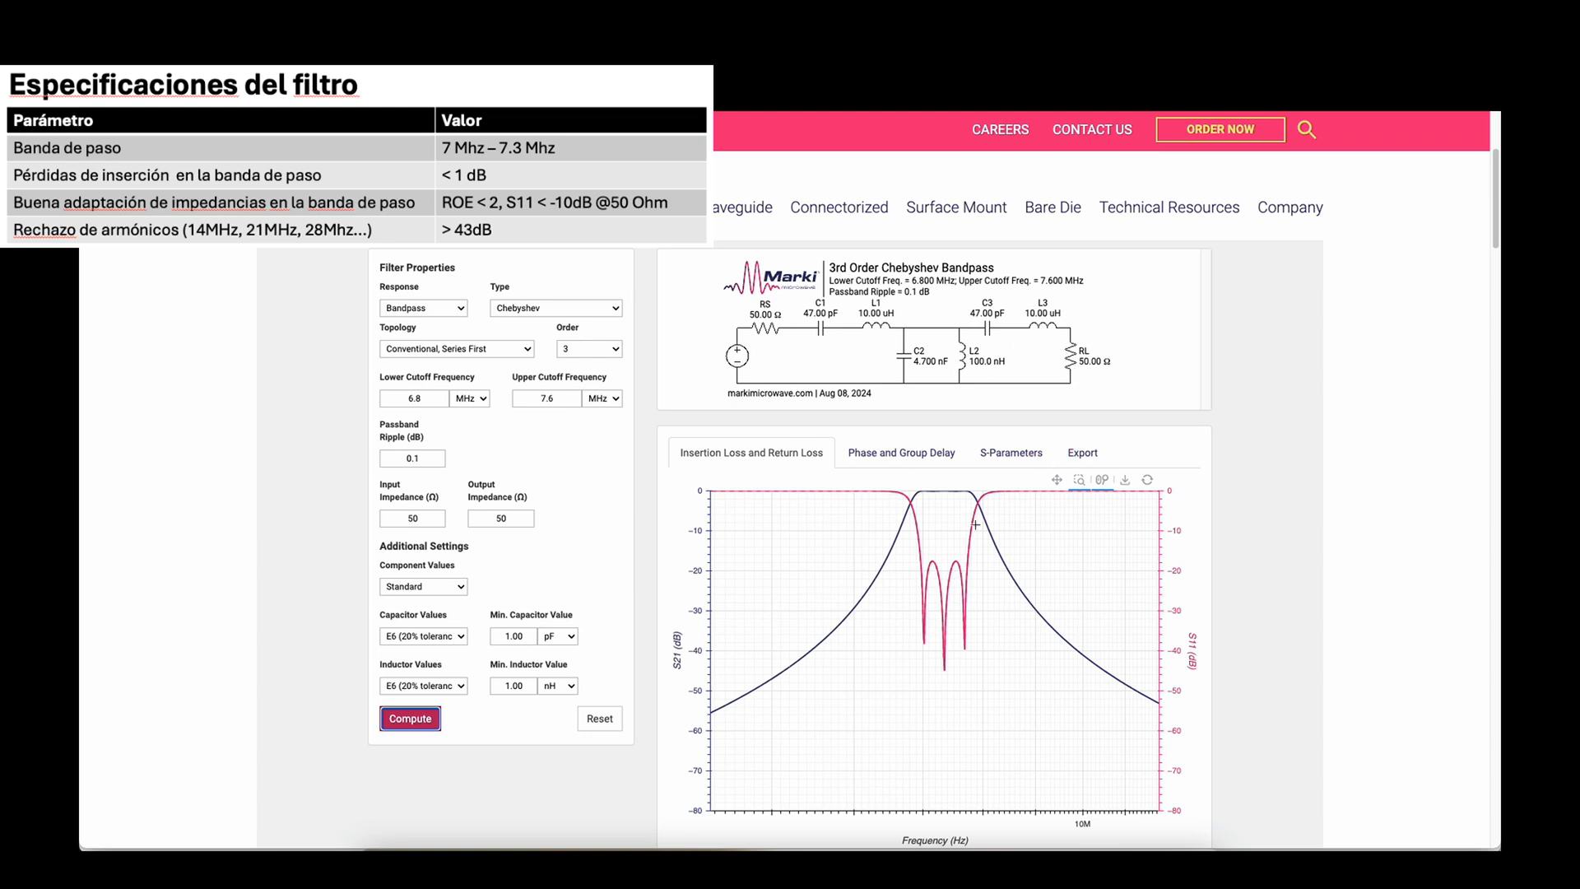
# Compare the filter's phase and group delay plot with its insertion loss and return loss plot across the passband
pyautogui.moveTo(911, 507)
pyautogui.click(914, 459)
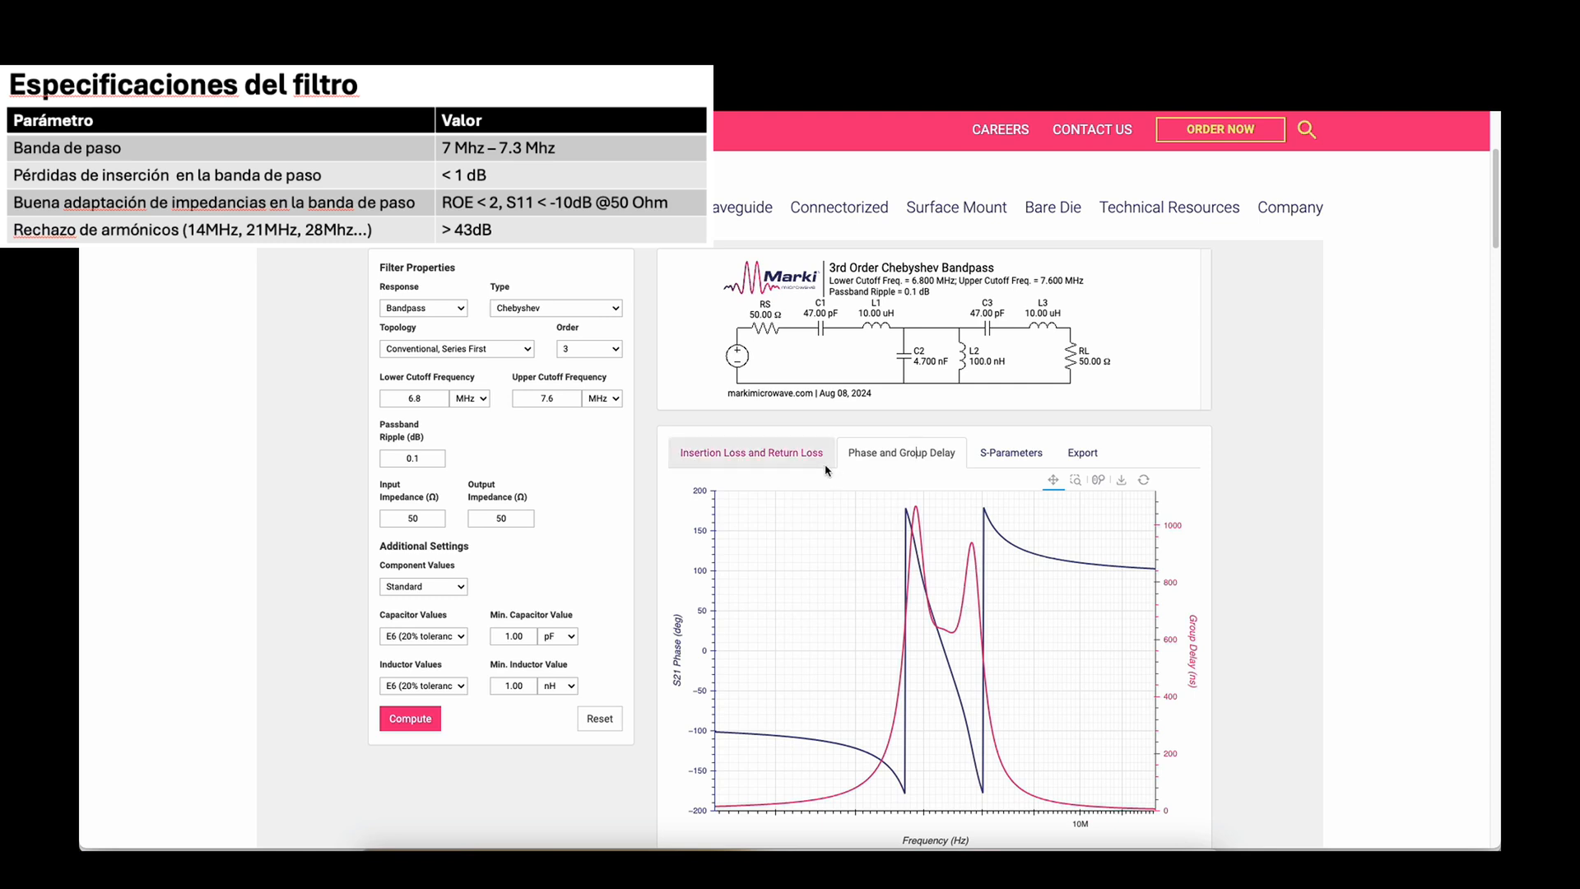
pyautogui.click(790, 458)
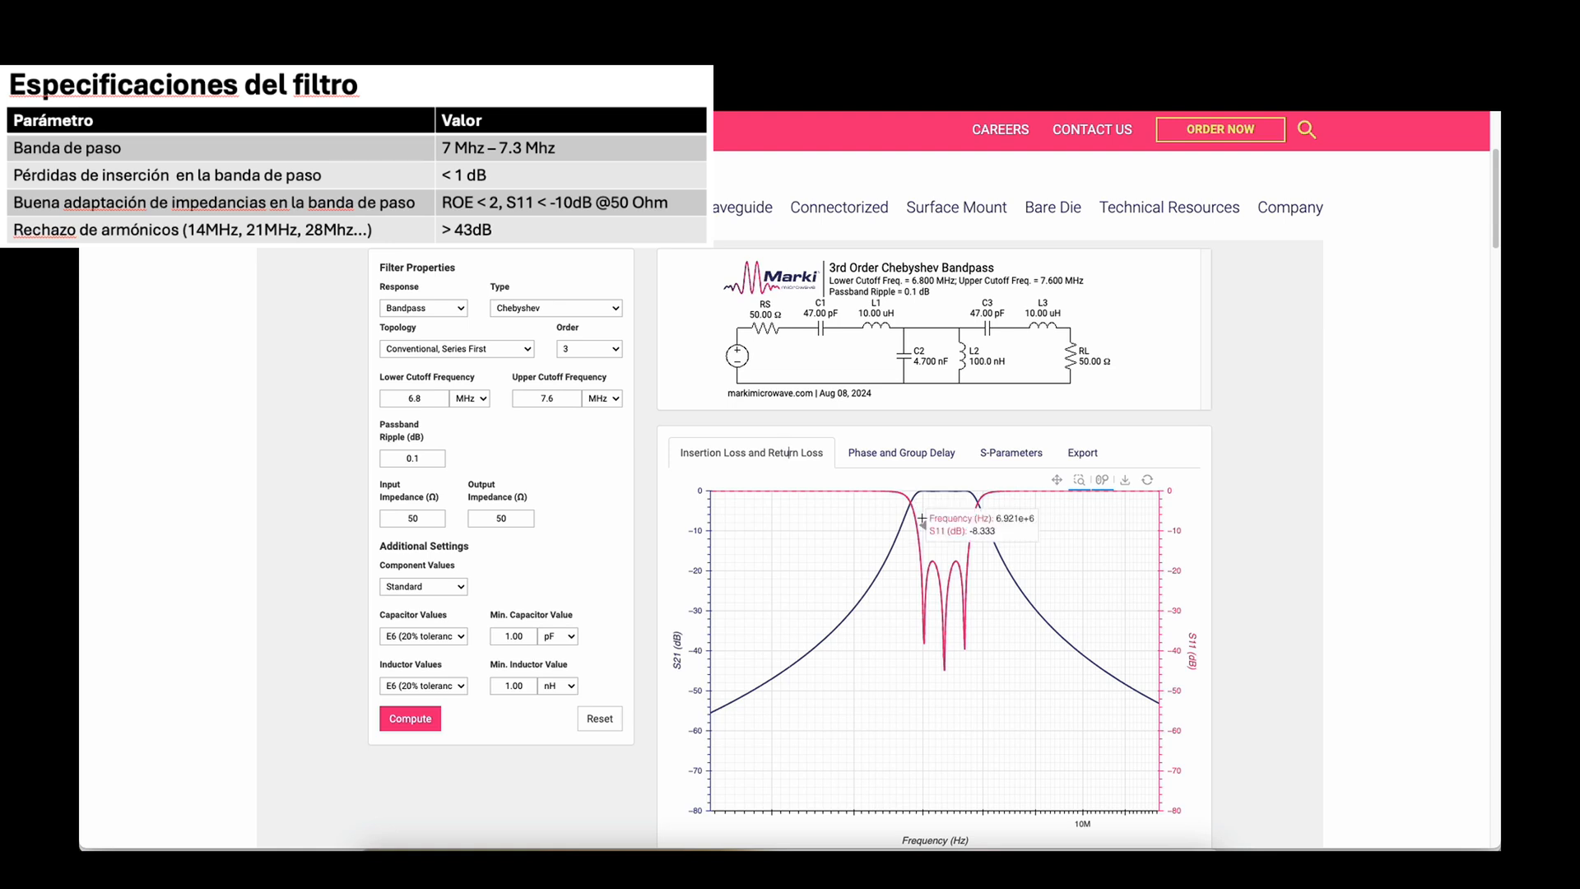
pyautogui.click(912, 463)
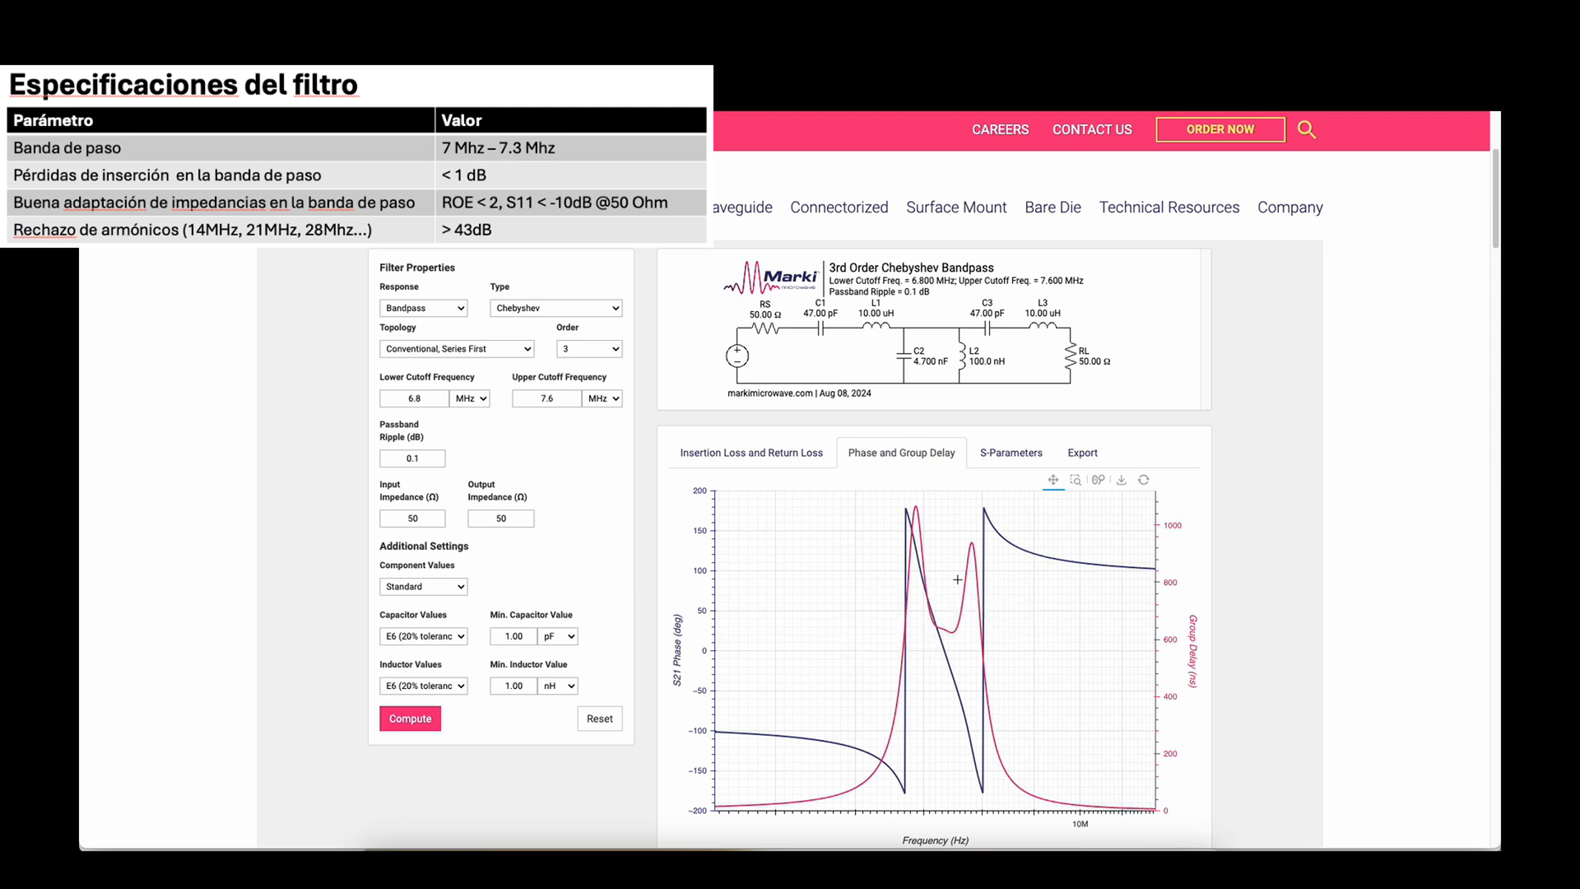
pyautogui.click(792, 455)
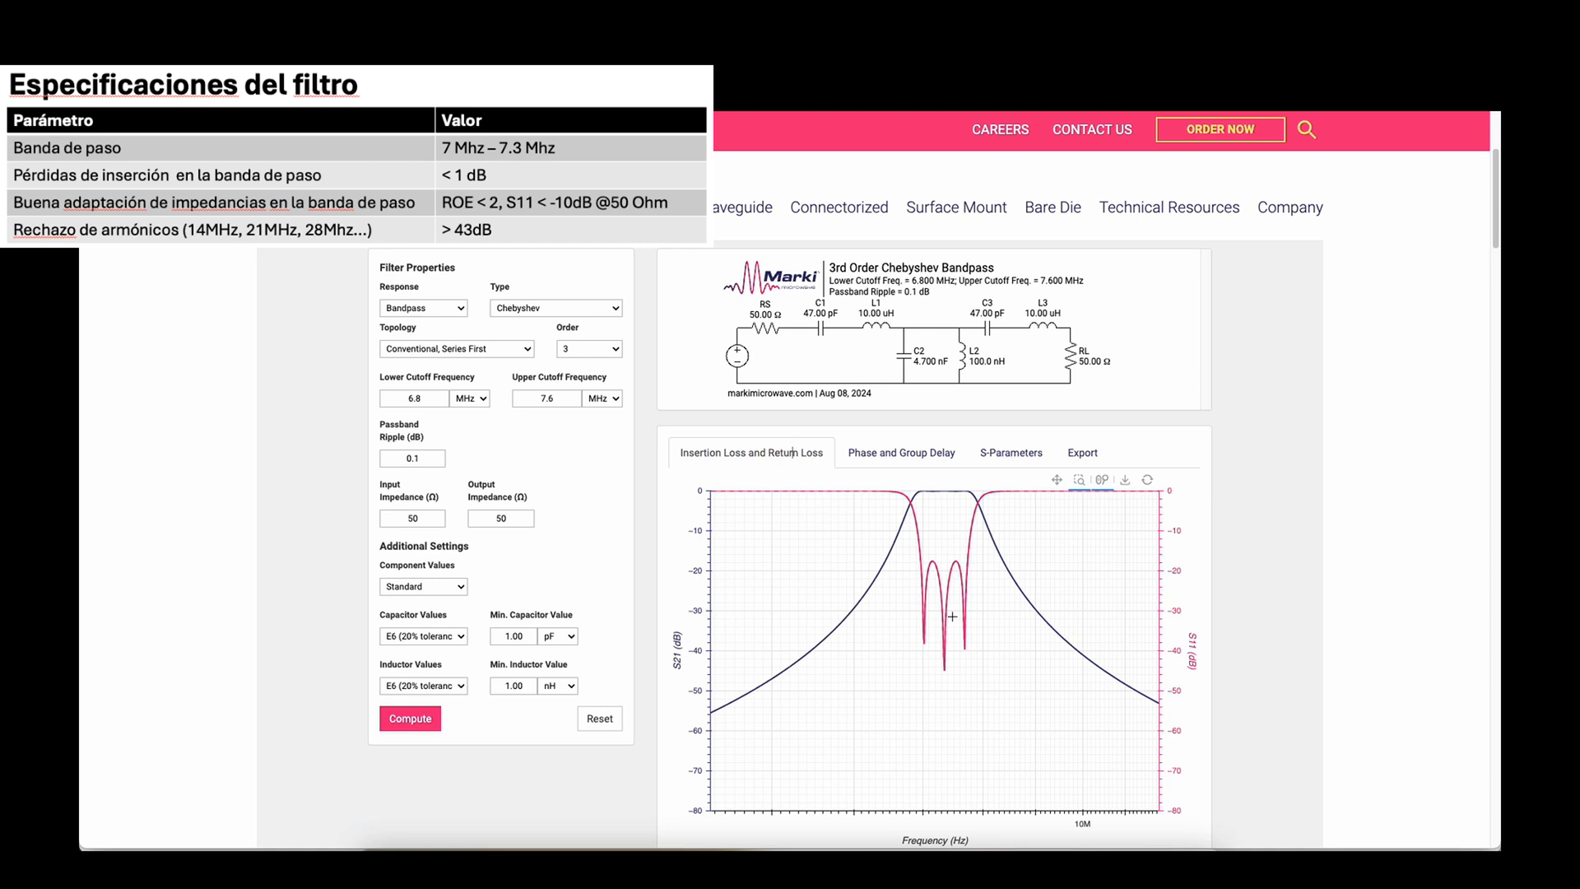